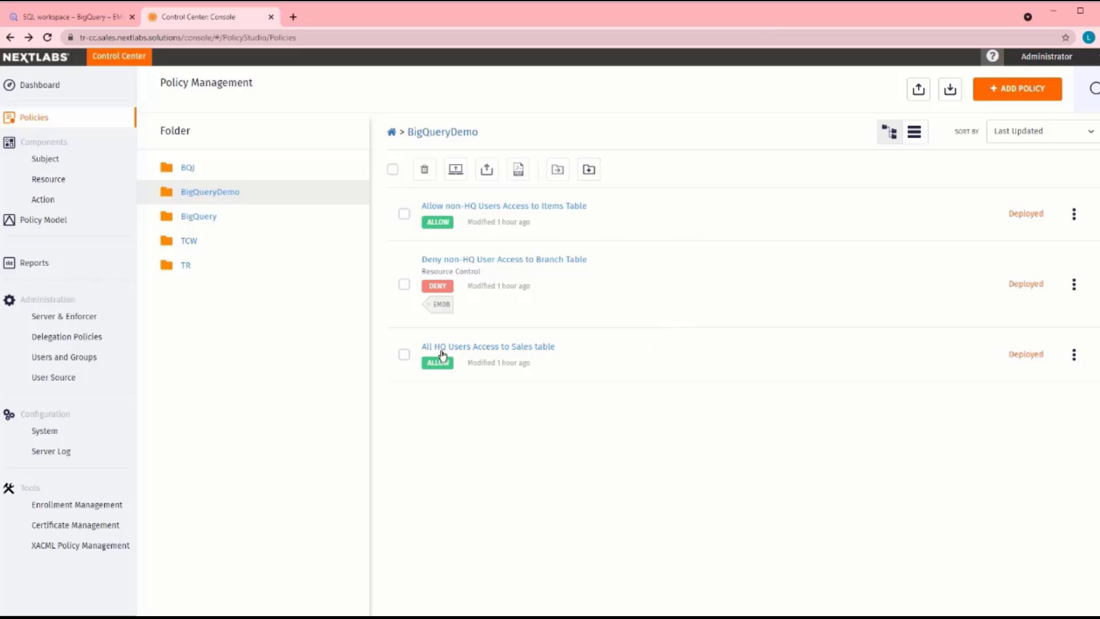
Review the "All HQ Users Access to Sales table" policy's subject, resource, action and obligation settings, and return to the policy list.
click(473, 348)
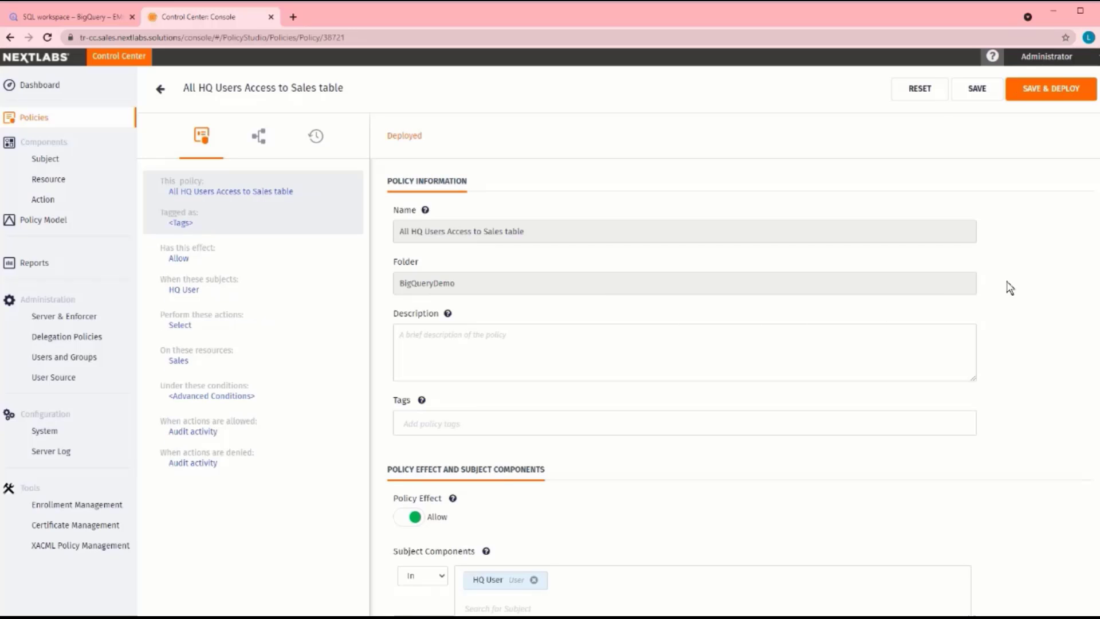
scroll(743, 355, down, 5)
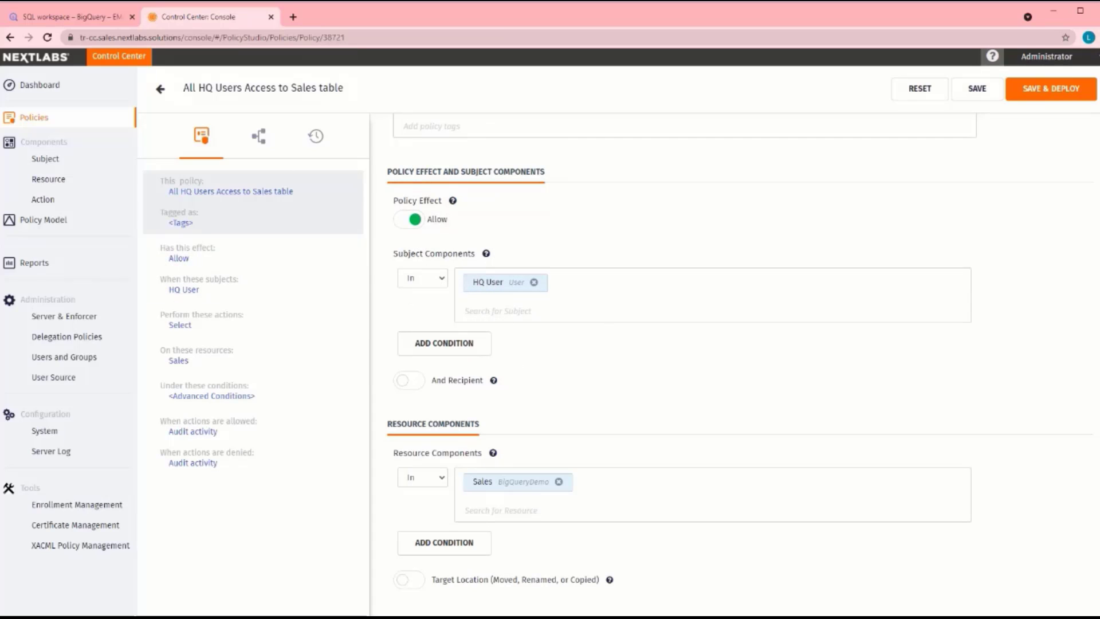
scroll(599, 232, down, 5)
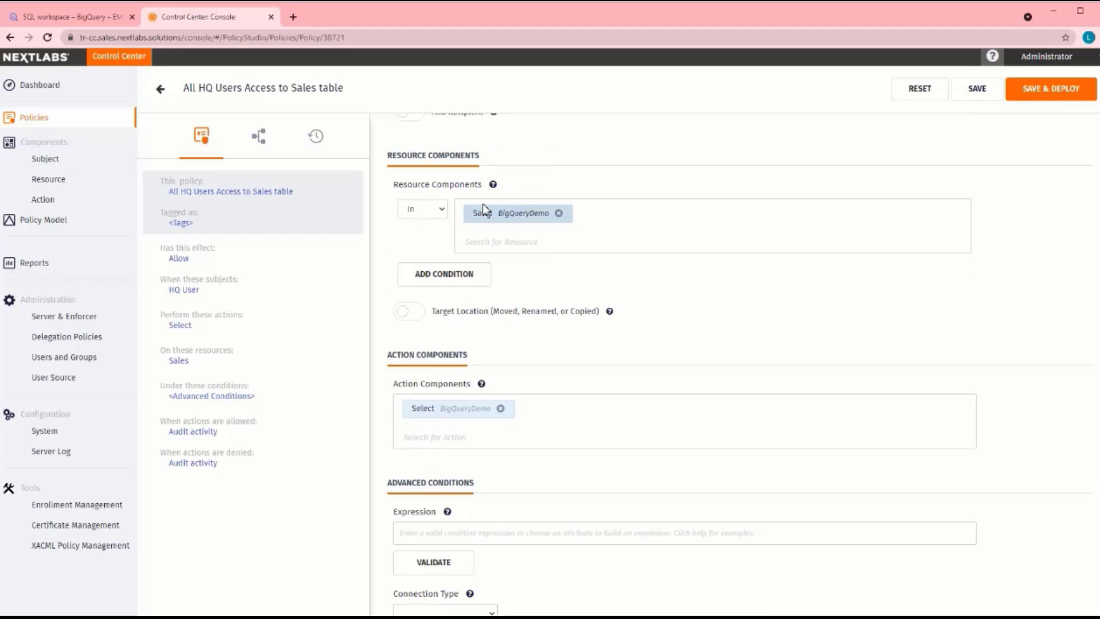
scroll(526, 213, down, 8)
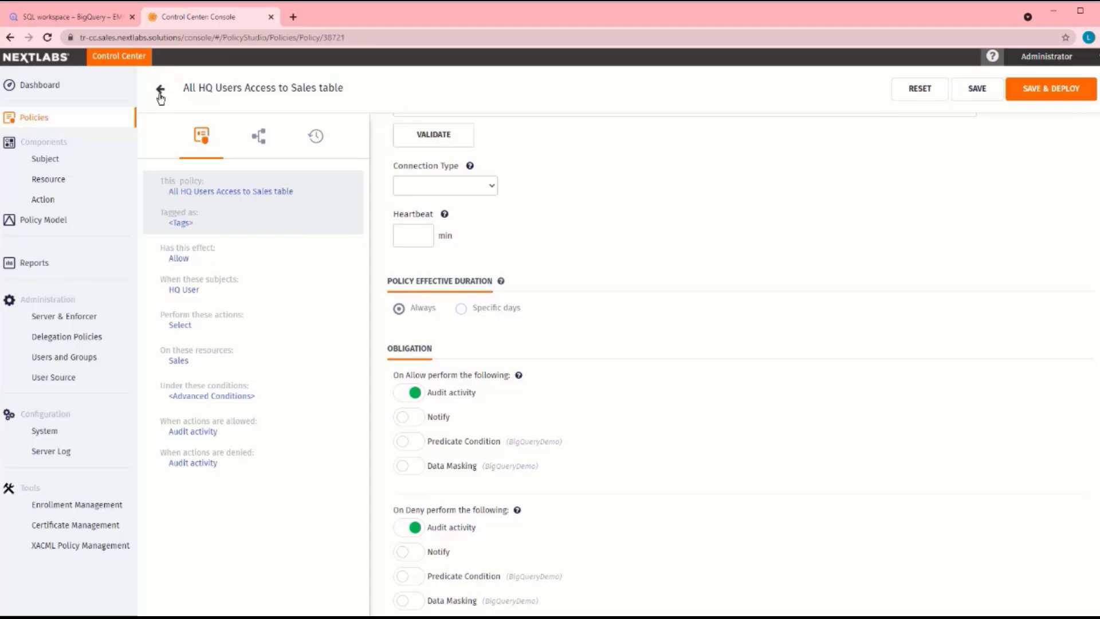
click(160, 90)
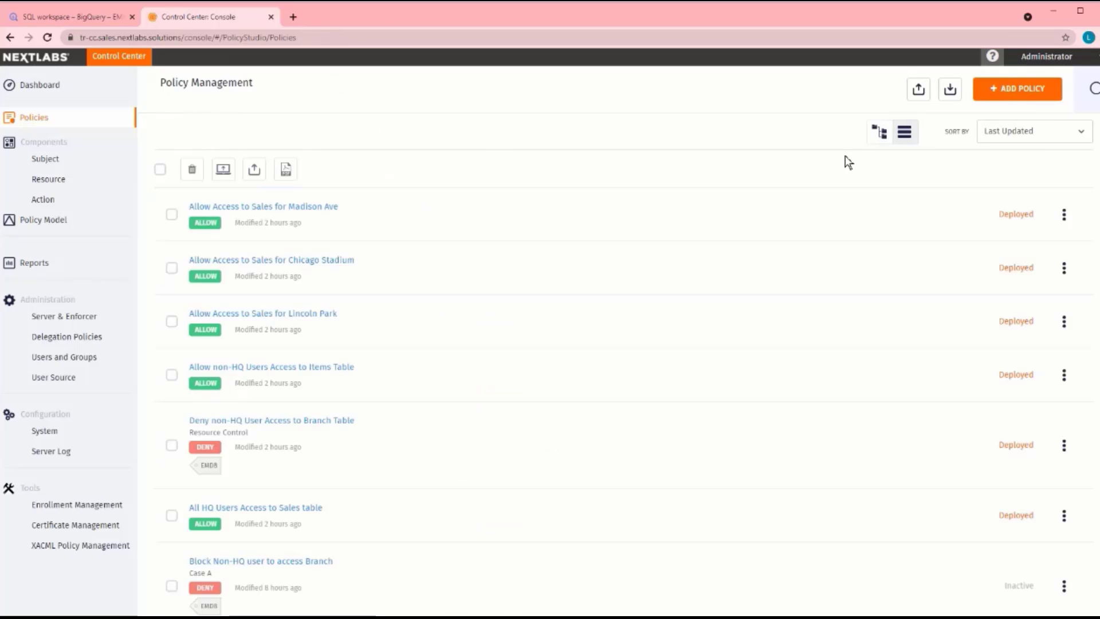
Create a new policy in the BigQueryDemo folder named "Allow Branch Users Access to the Sales Table".
click(874, 131)
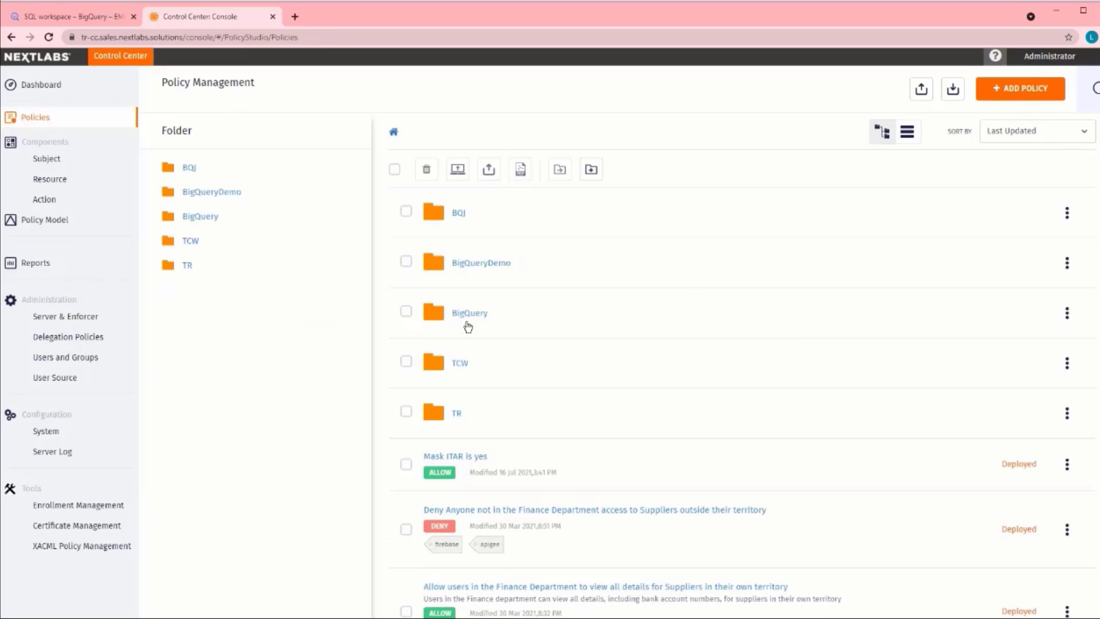
click(470, 273)
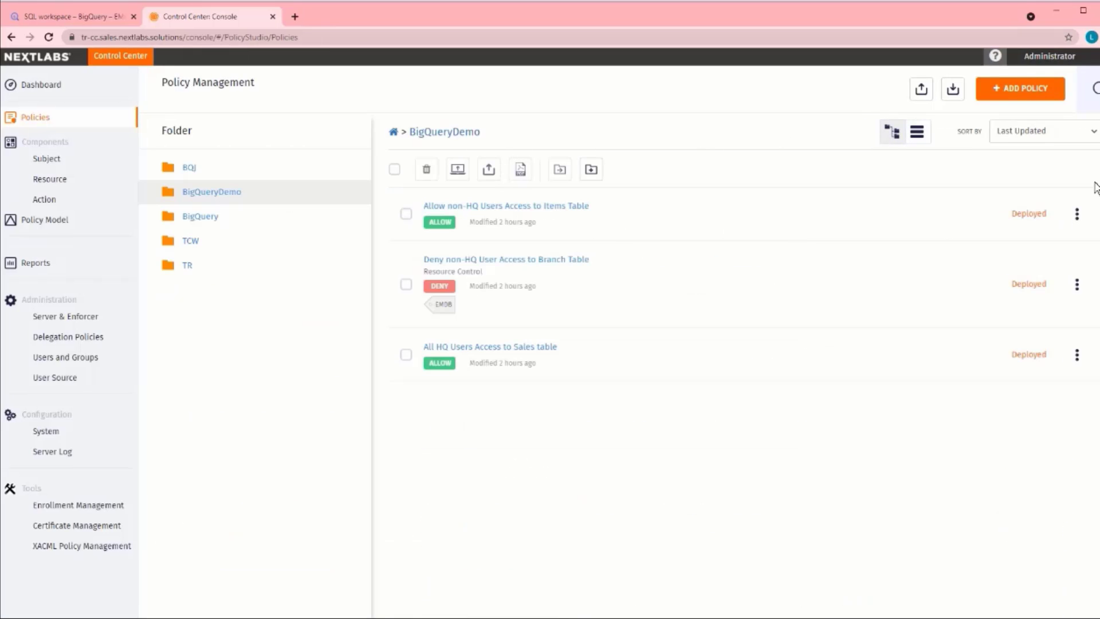
click(1034, 94)
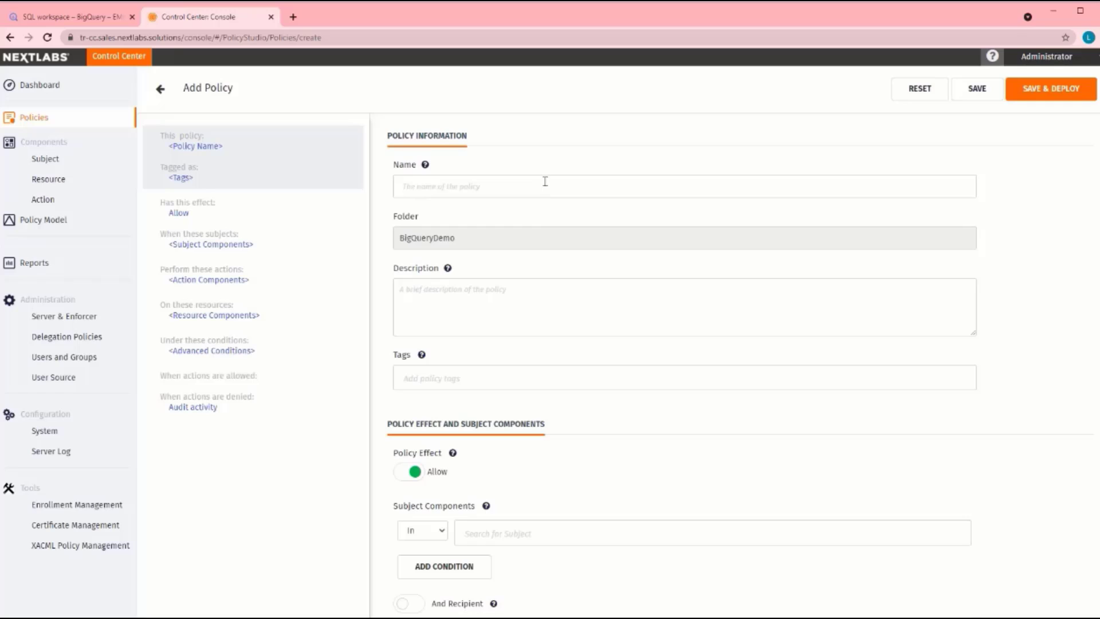
click(545, 181)
text(Allow)
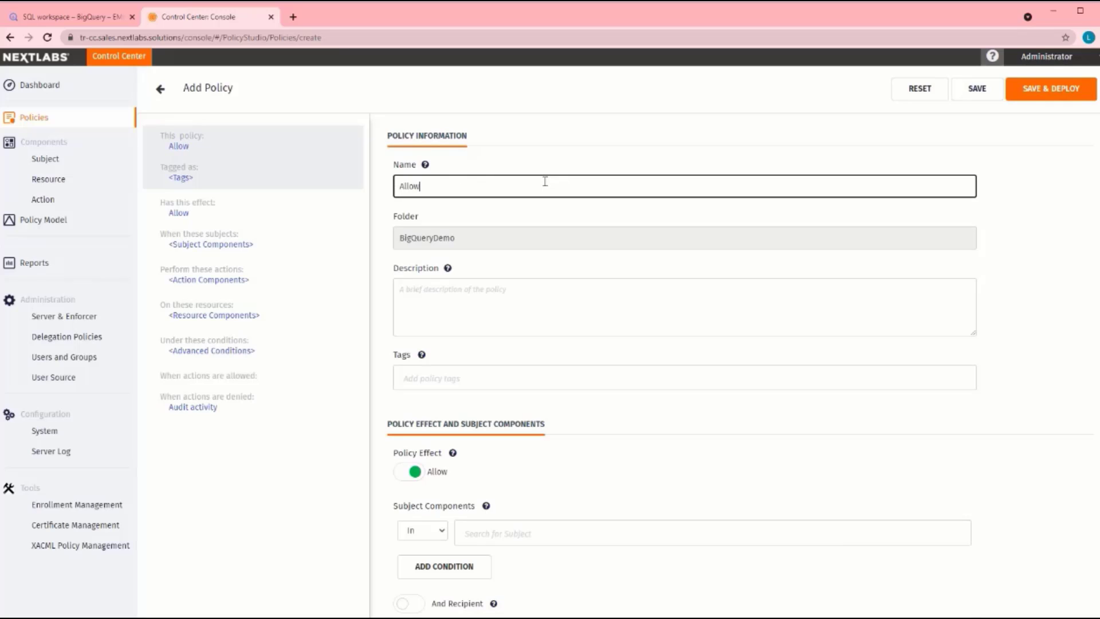
text( Branch Users Access)
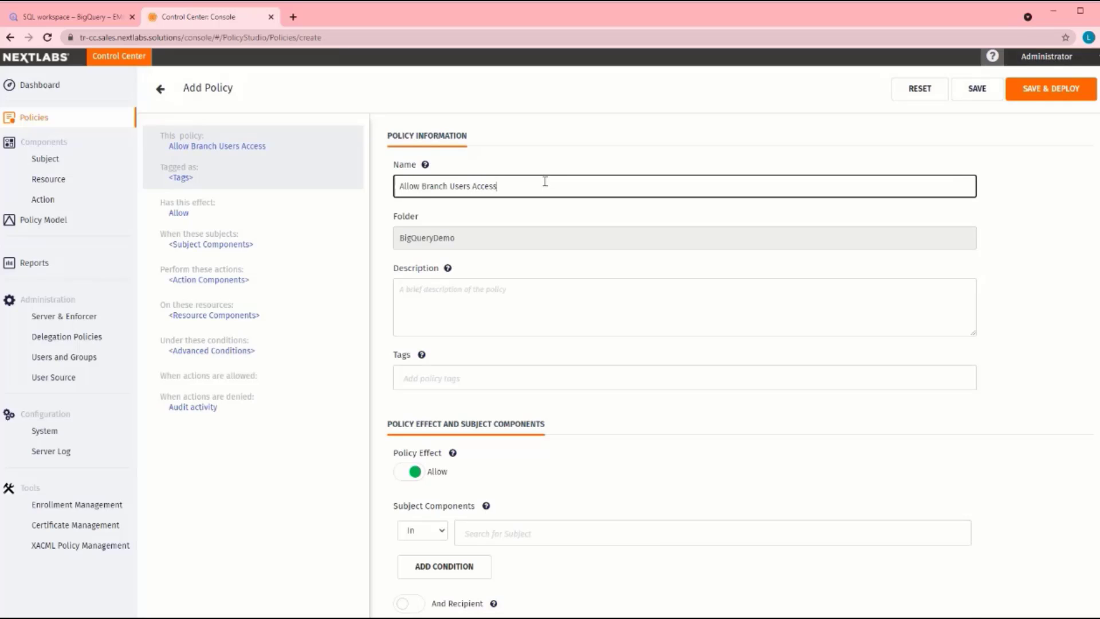
text( to the Sales Table)
Set the policy's subject components to Not In with the HQ User component.
scroll(547, 436, down, 1)
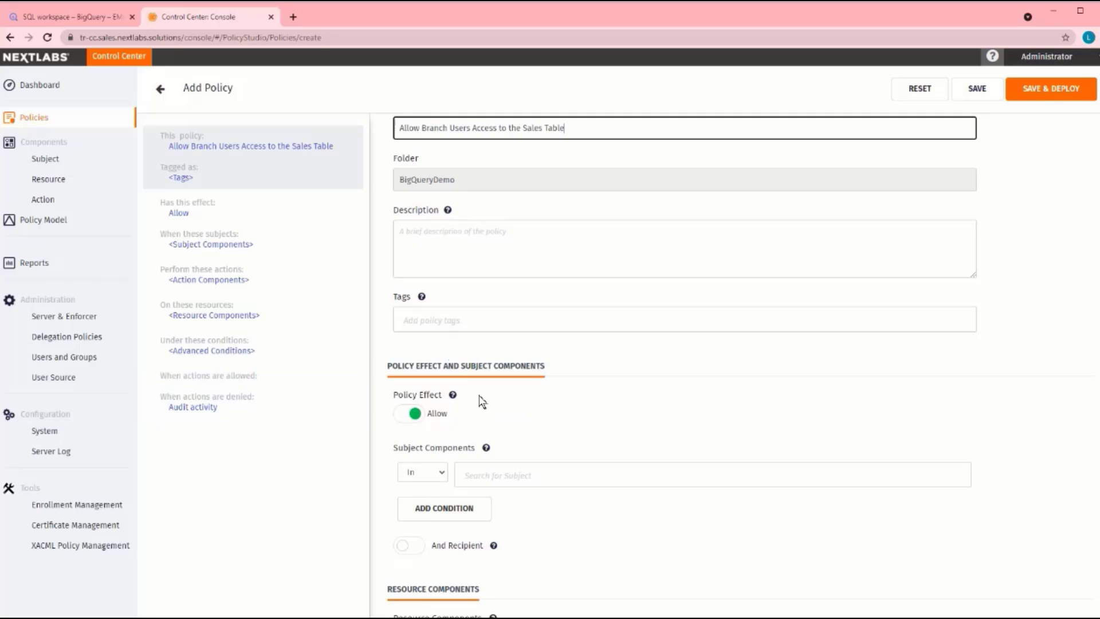
scroll(561, 309, down, 1)
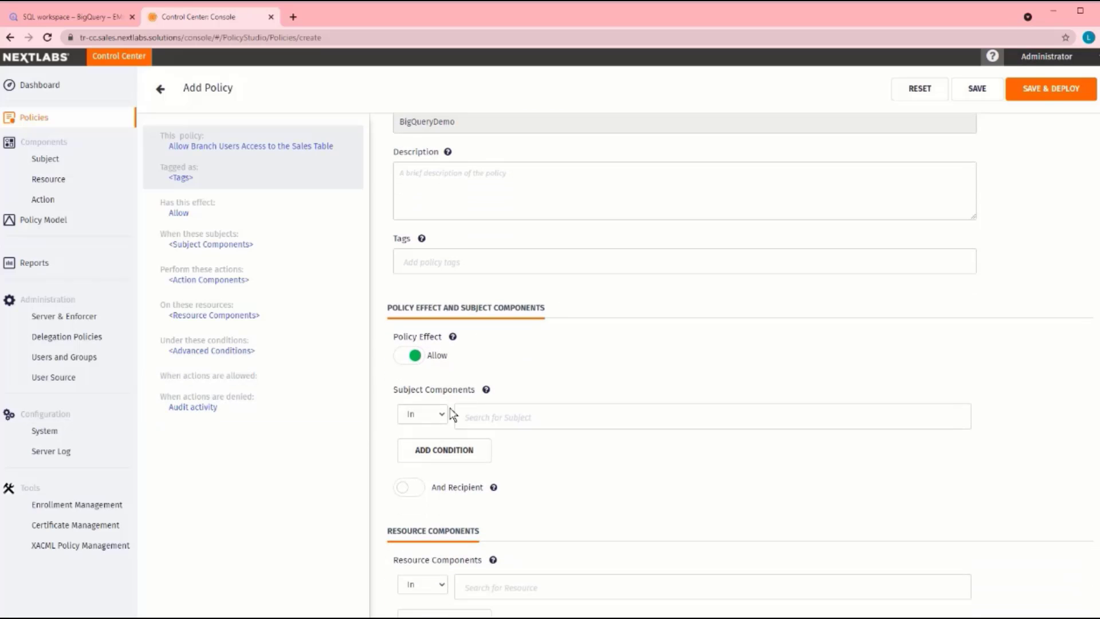
click(441, 413)
click(424, 448)
click(483, 421)
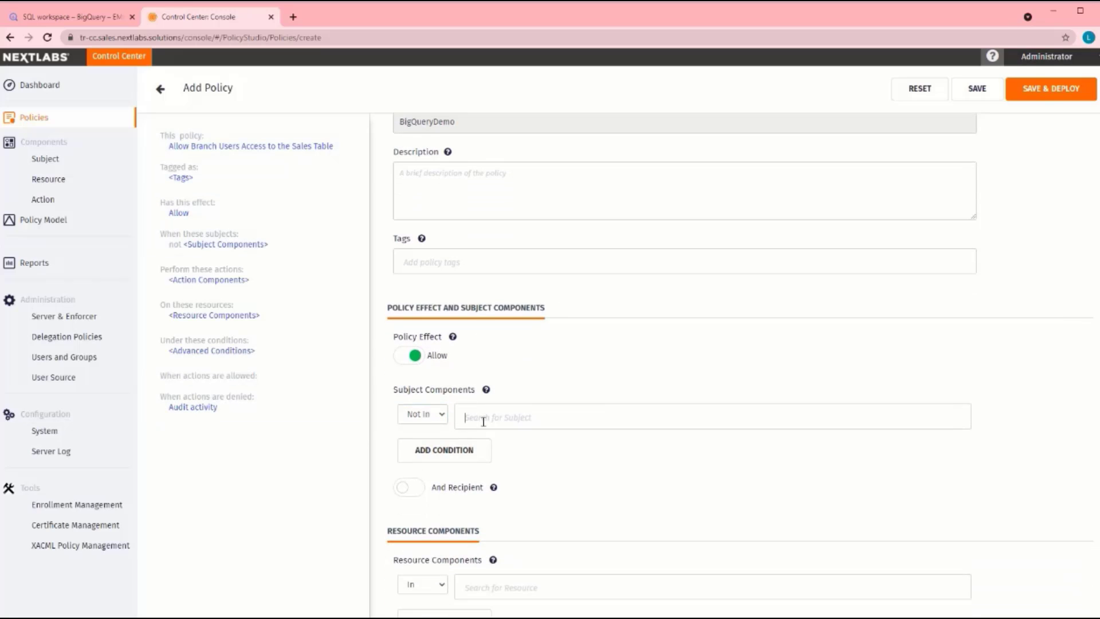
text(HQ)
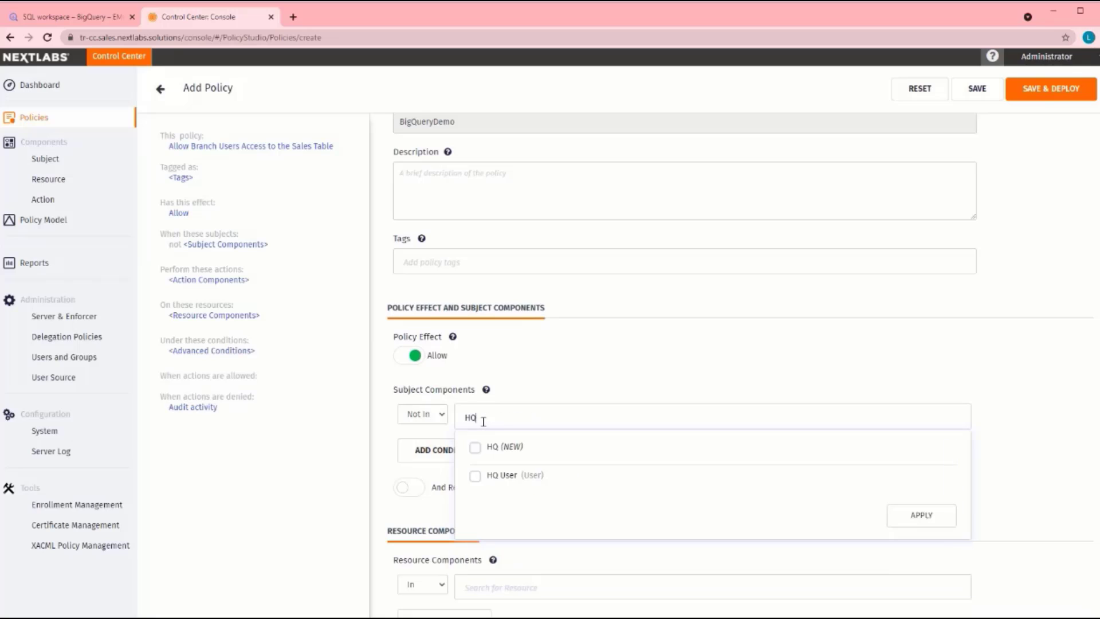
click(475, 476)
click(903, 514)
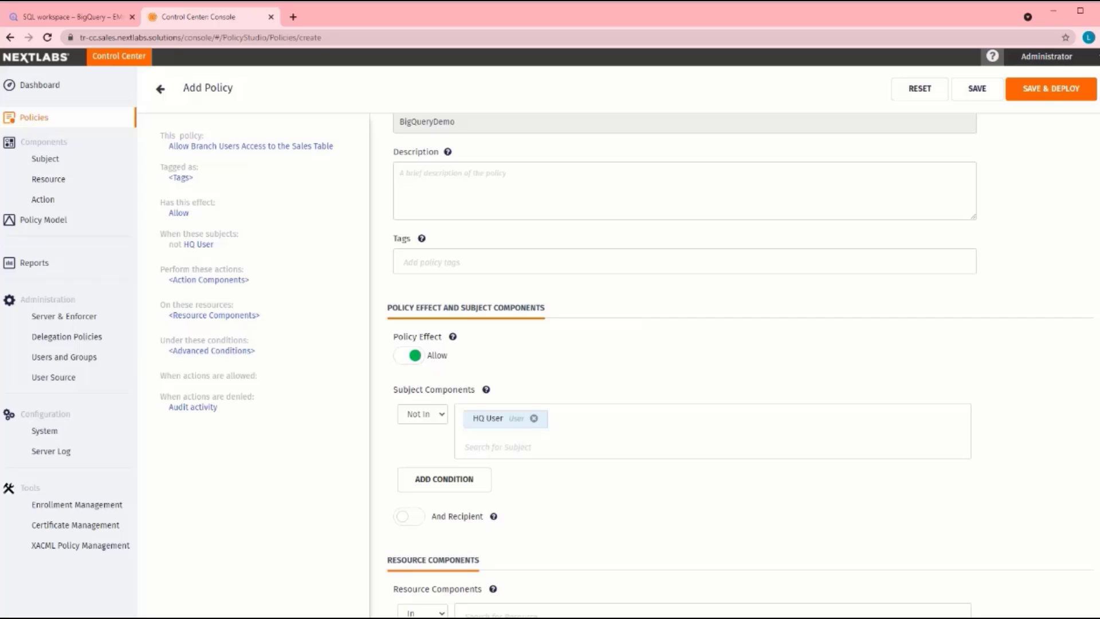
Add the Sales (BigQueryDemo) resource component to the policy.
scroll(629, 316, down, 3)
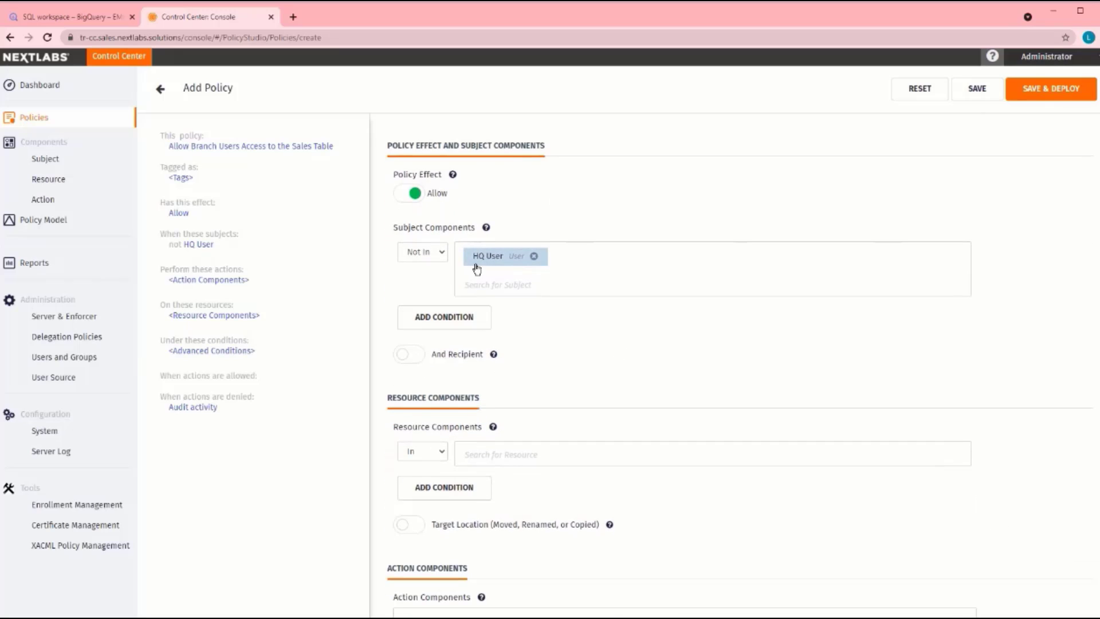
scroll(416, 261, down, 2)
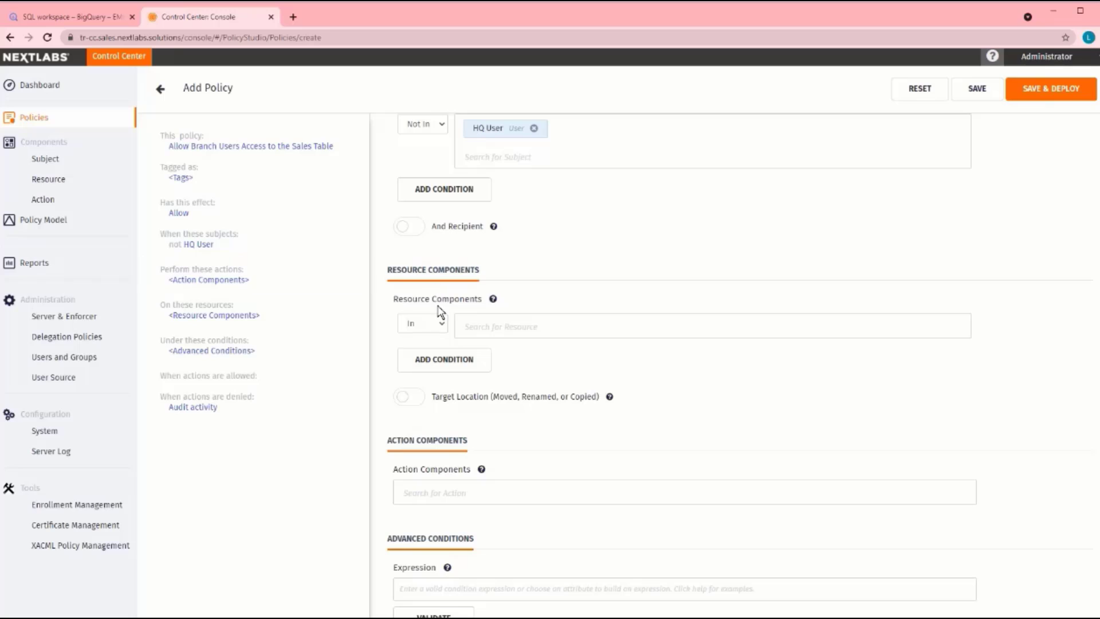
click(488, 325)
text(sales)
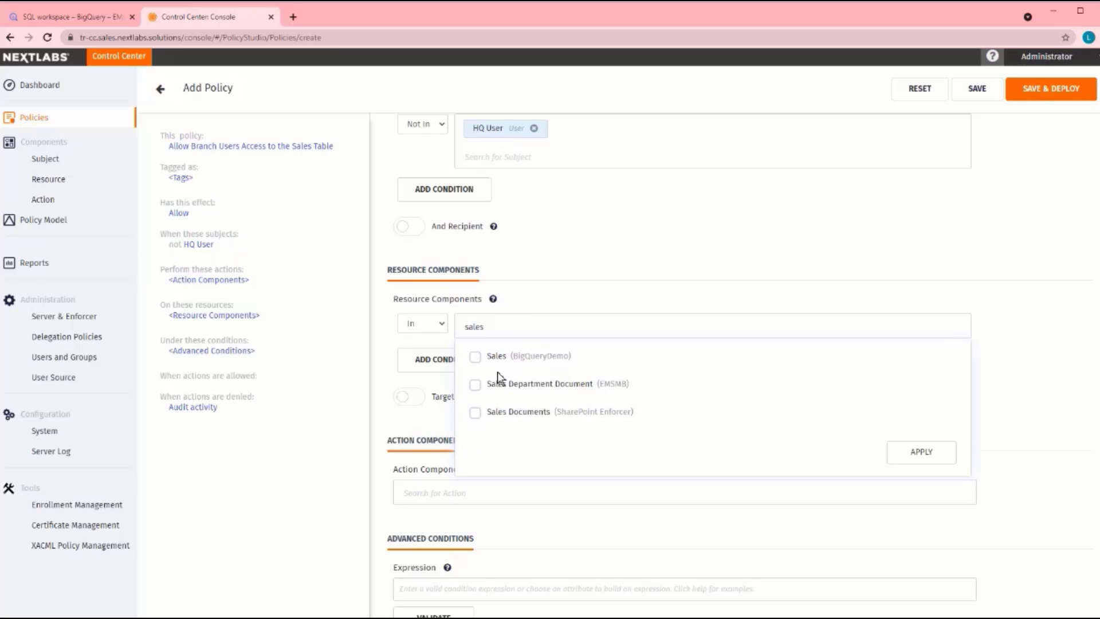
click(475, 358)
click(905, 453)
Enable the Audit activity and Predicate Condition obligations for when actions are allowed.
scroll(901, 454, down, 3)
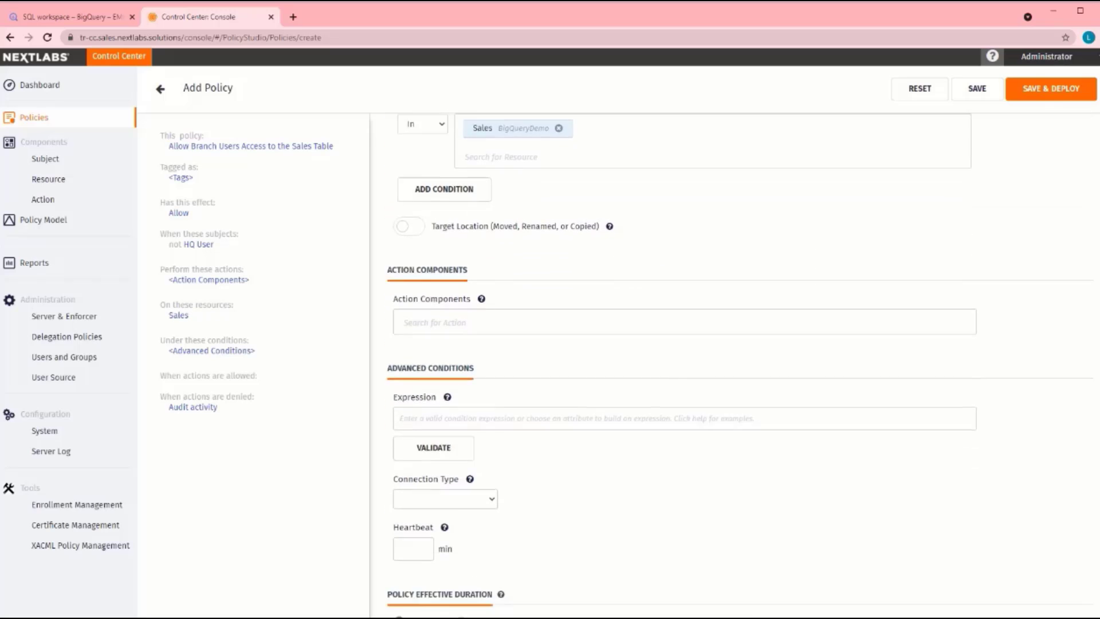
scroll(442, 438, down, 5)
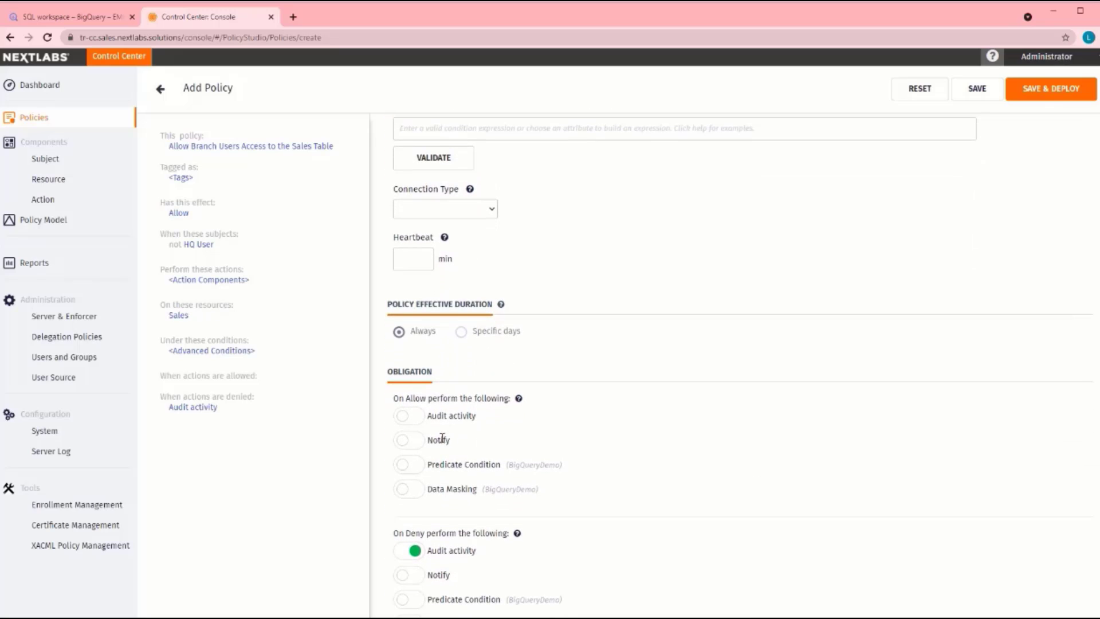
click(402, 416)
click(403, 465)
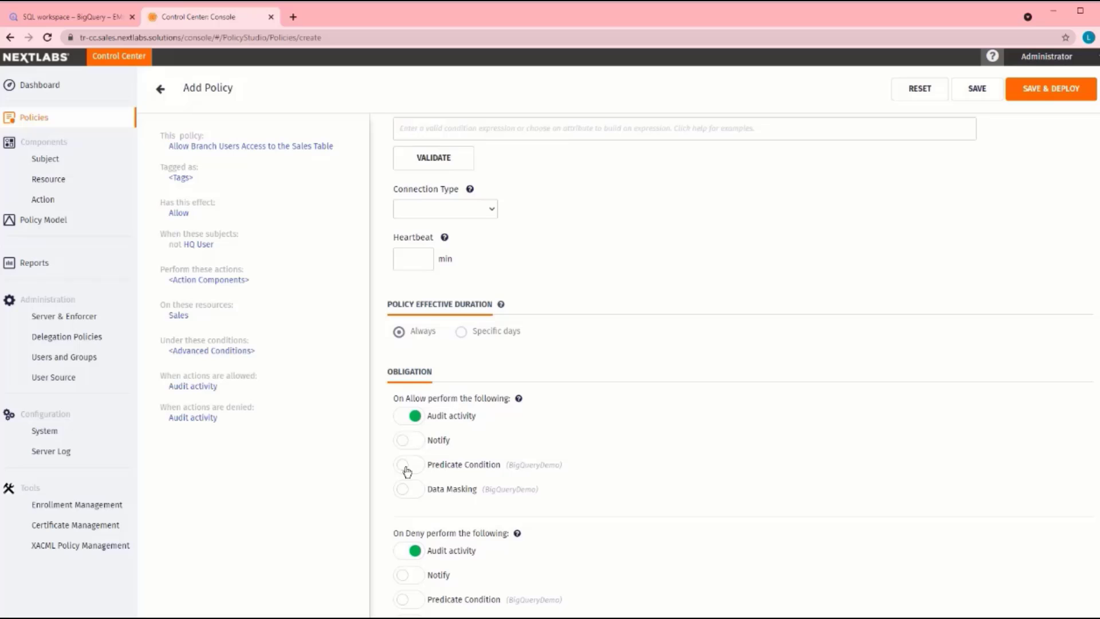
Enter "branch_name = $user.branch_name" as the parameter of the on-allow Predicate Condition obligation.
click(585, 466)
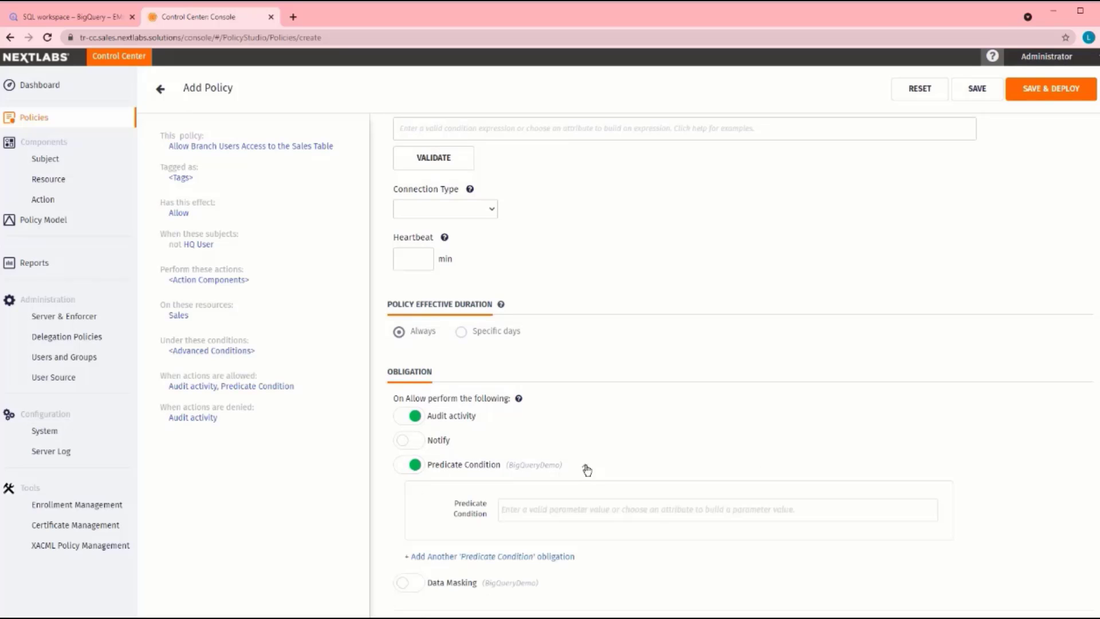
scroll(957, 383, down, 2)
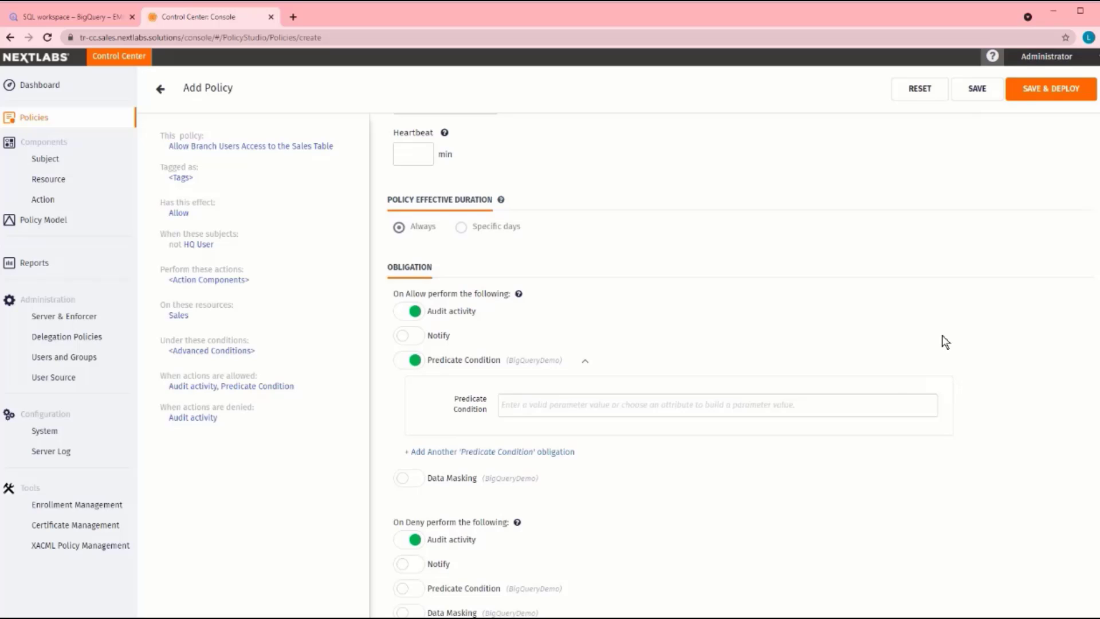
click(896, 406)
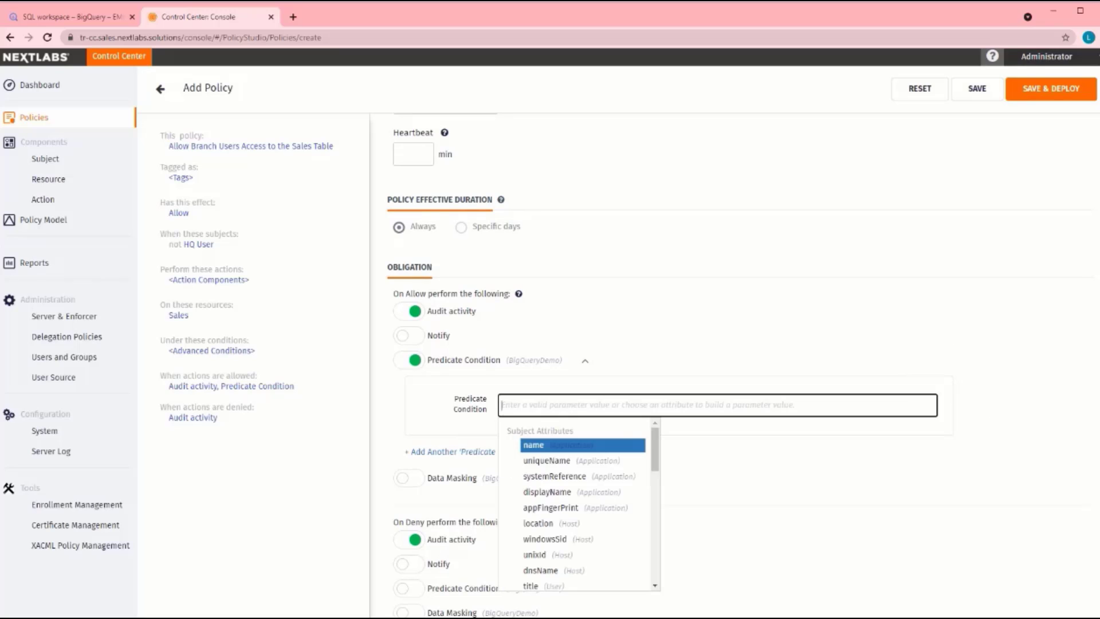
text(bra)
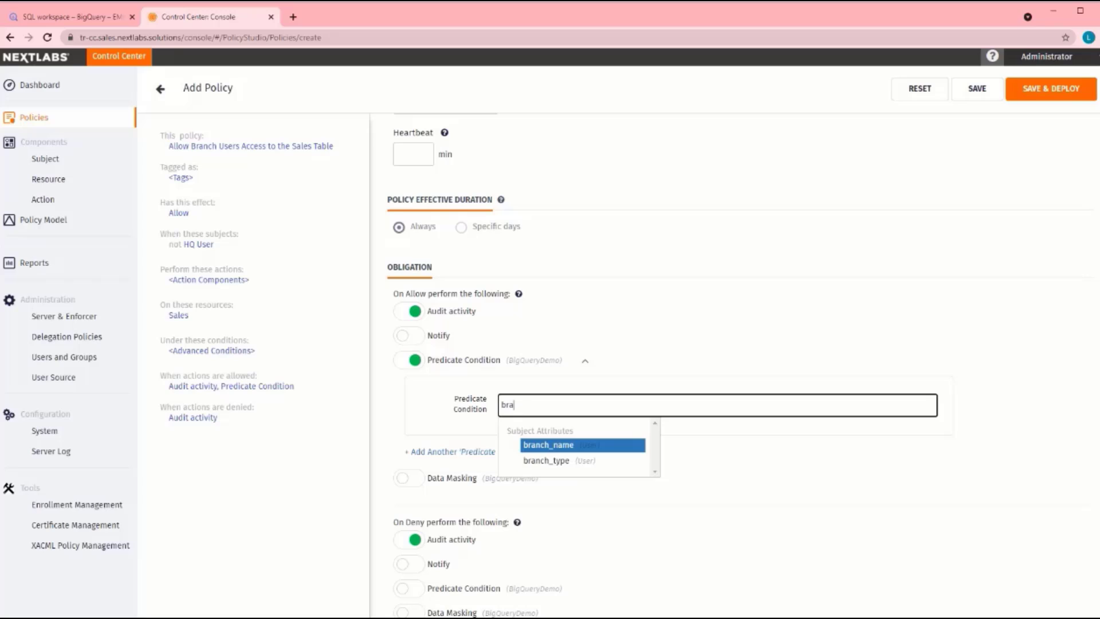
text(nch_name)
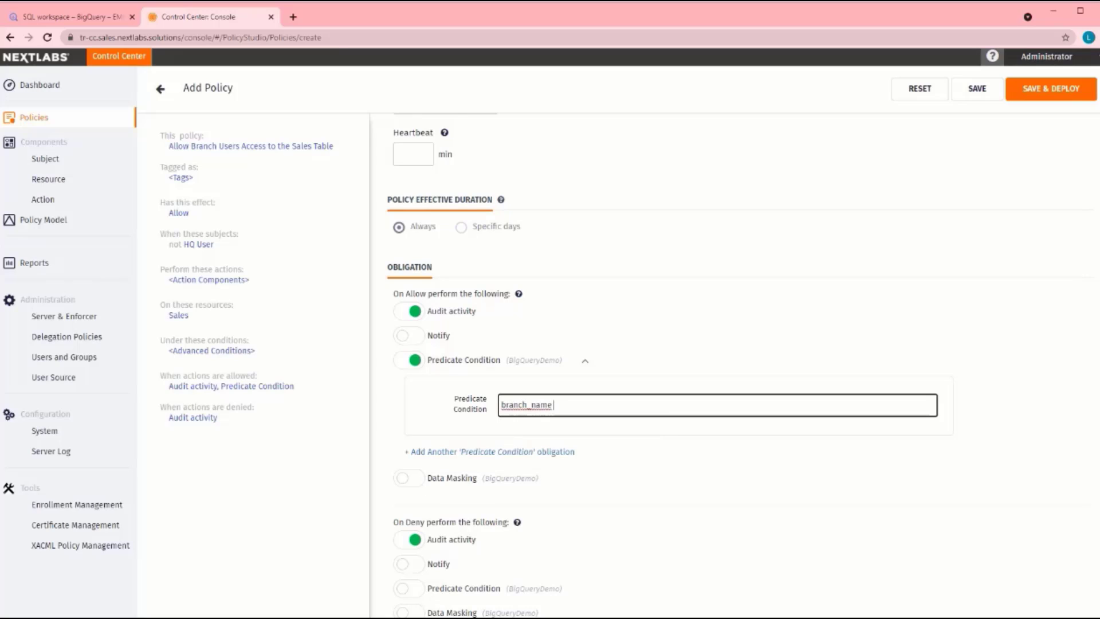
text( = $user.branch_name)
Save the policy and deploy it immediately, and dismiss the deployment notification.
click(1079, 93)
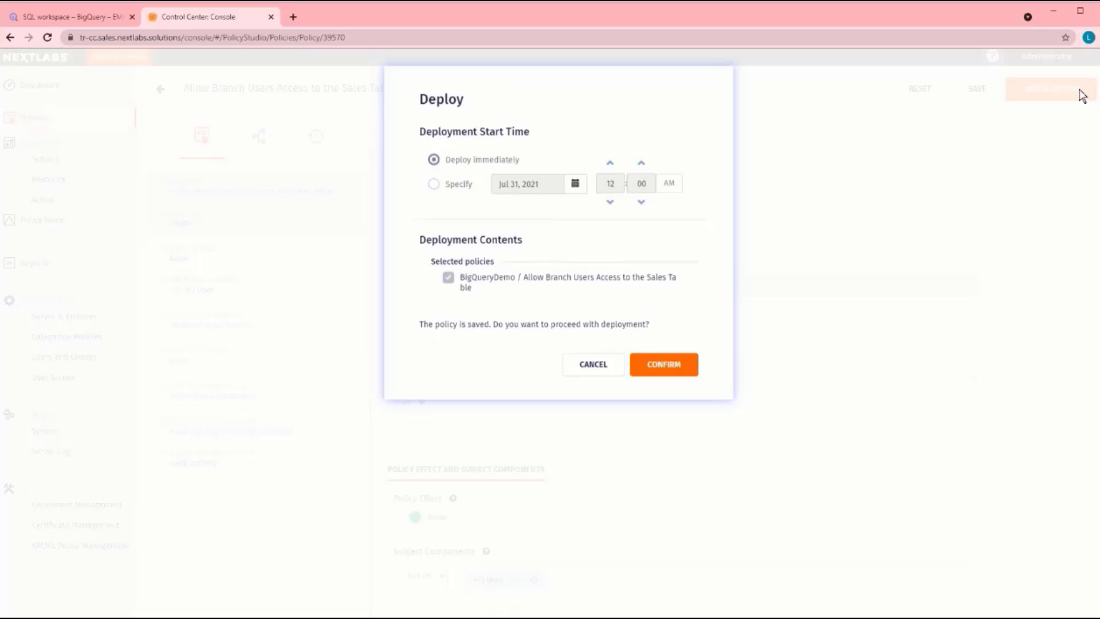
click(671, 366)
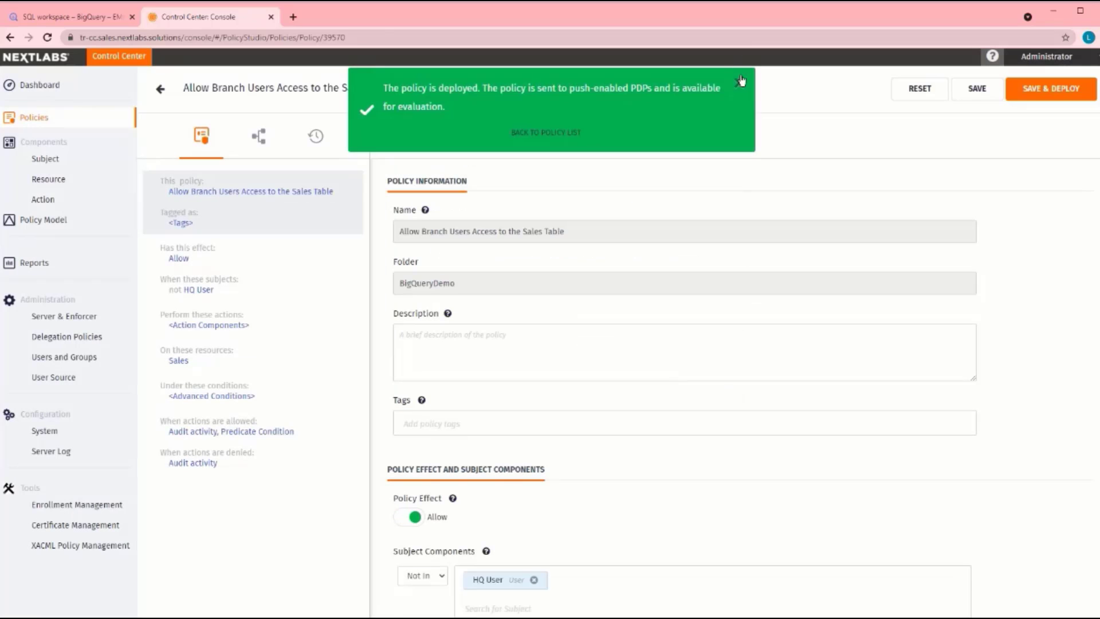
click(739, 85)
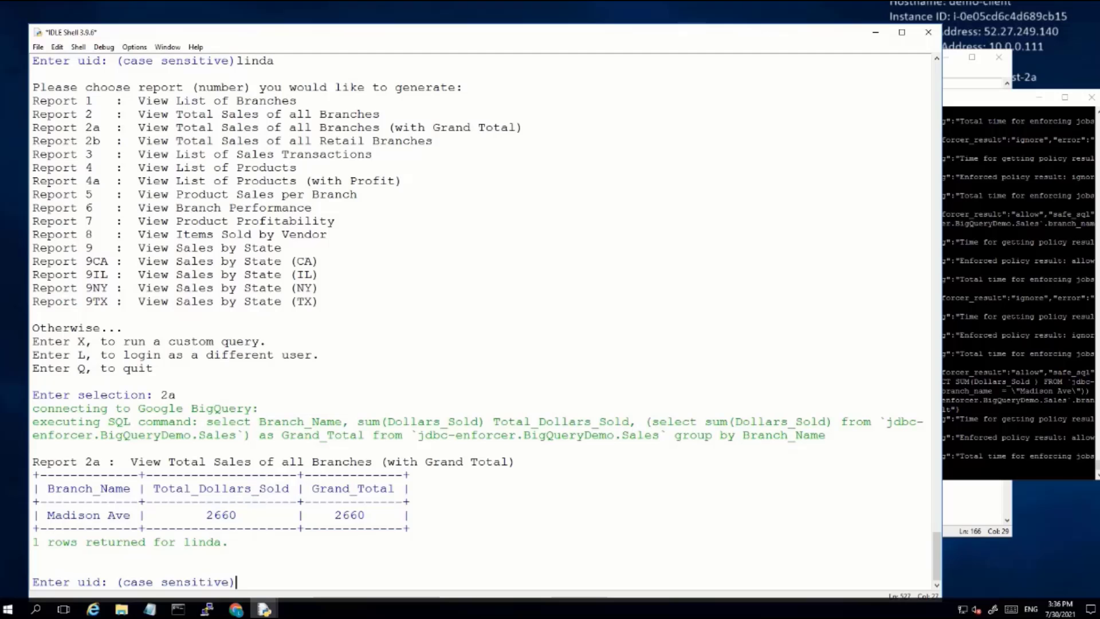
Switch to the IDLE Shell, log in with the HQ user's uid and run report 3, the list of sales transactions.
text(tonny)
key(Return)
text(3)
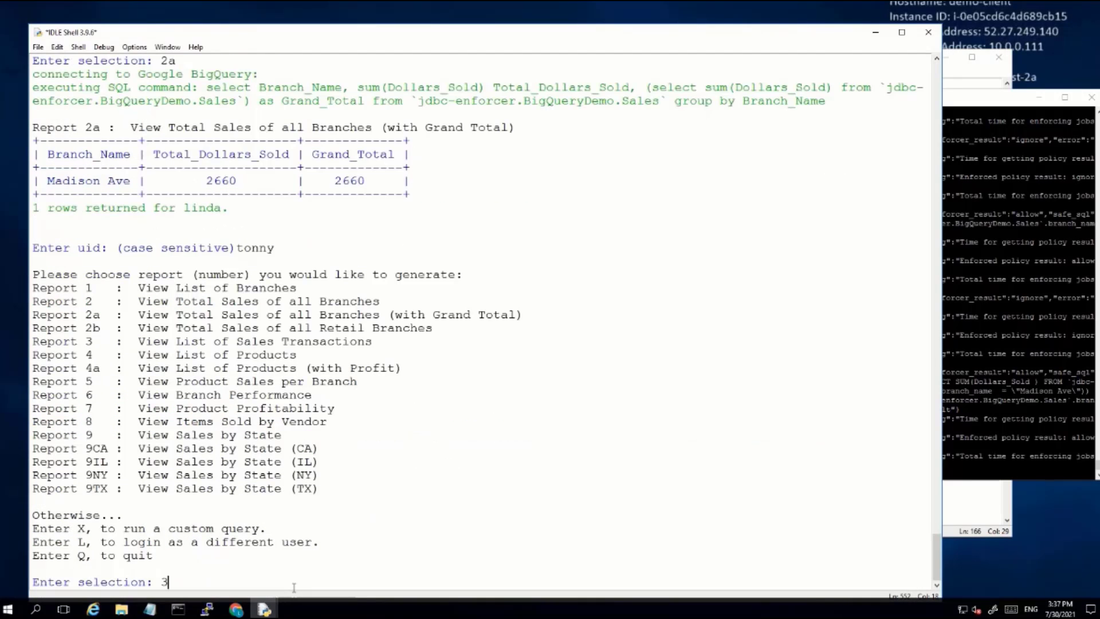
key(Return)
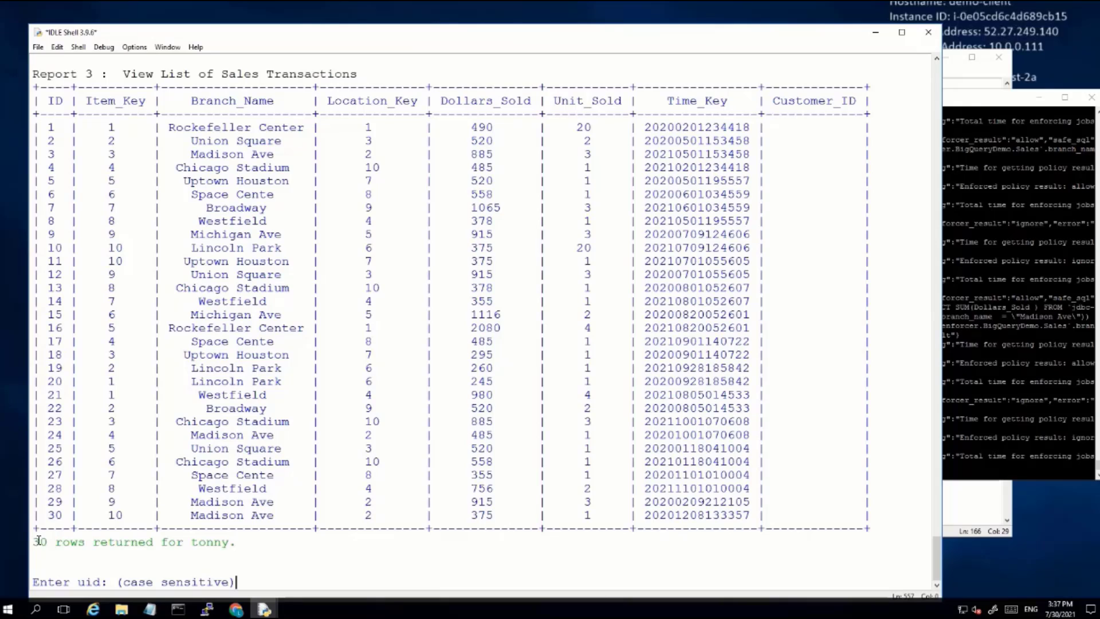
drag(41, 542, 200, 541)
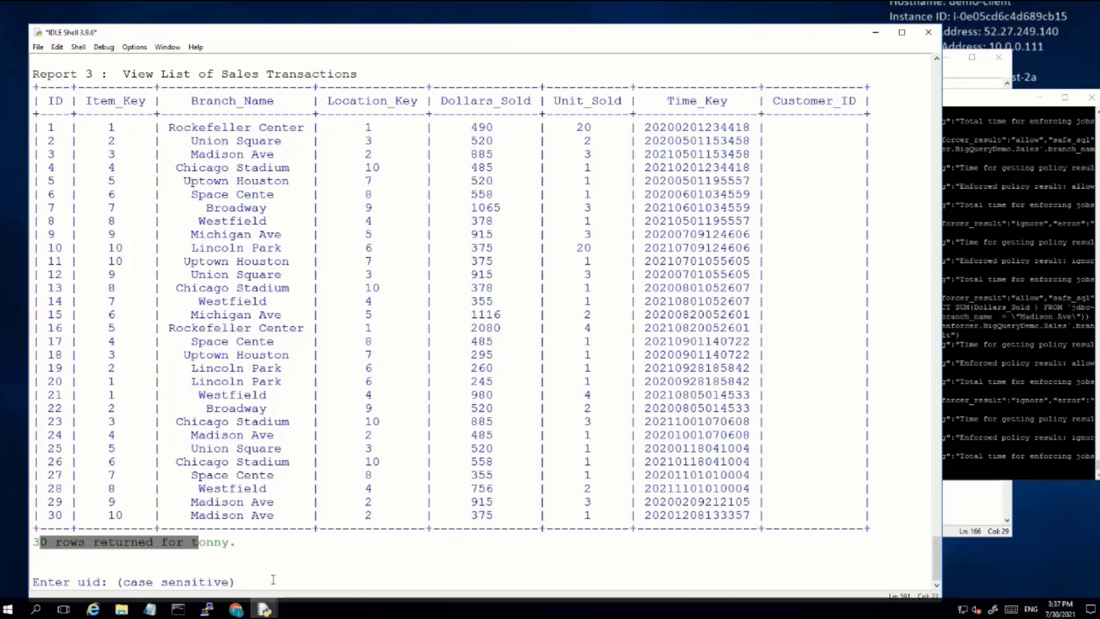
click(273, 579)
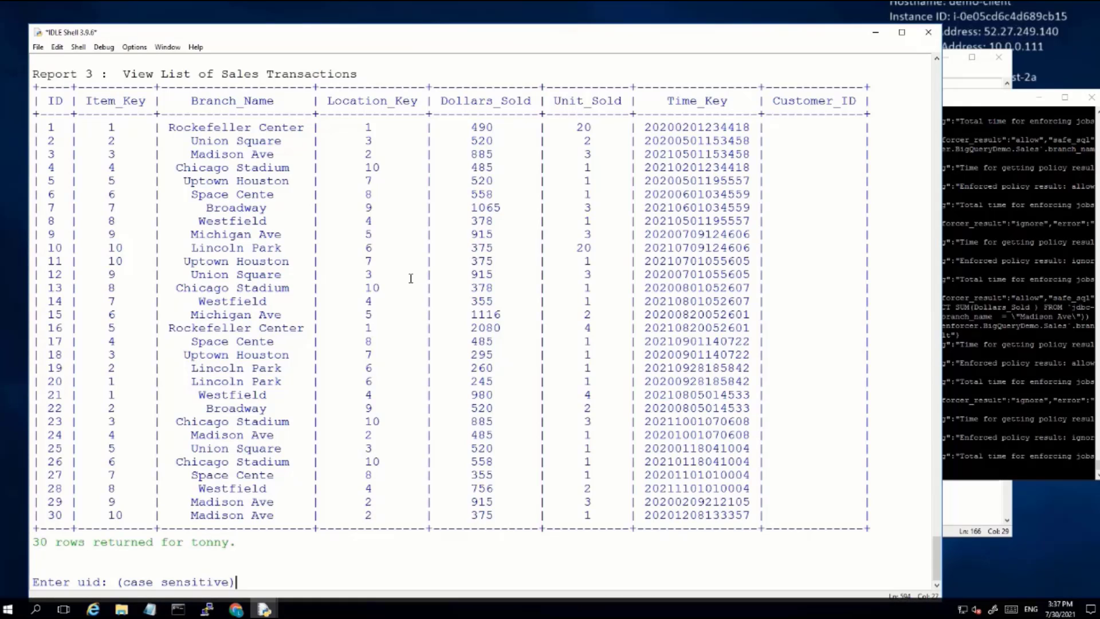
Log in with the Madison Ave branch user's uid and run report 3 for the list of sales transactions.
text(linda)
key(Return)
text(3)
key(Return)
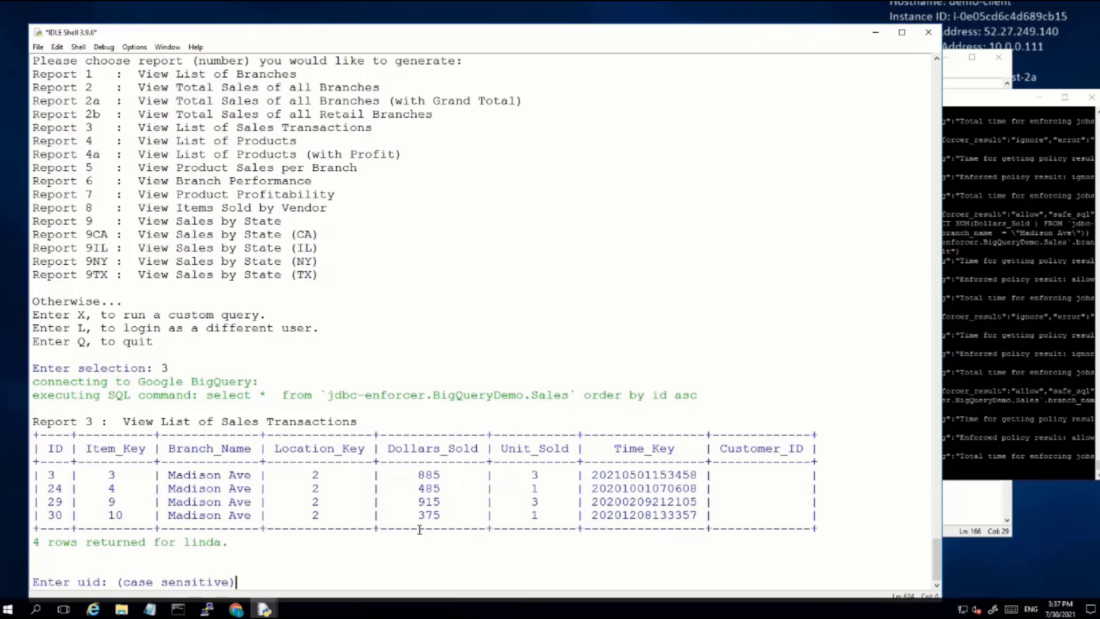
Log in with the Lincoln Park branch user's uid and run report 3 for the list of sales transactions.
text(joy)
key(Return)
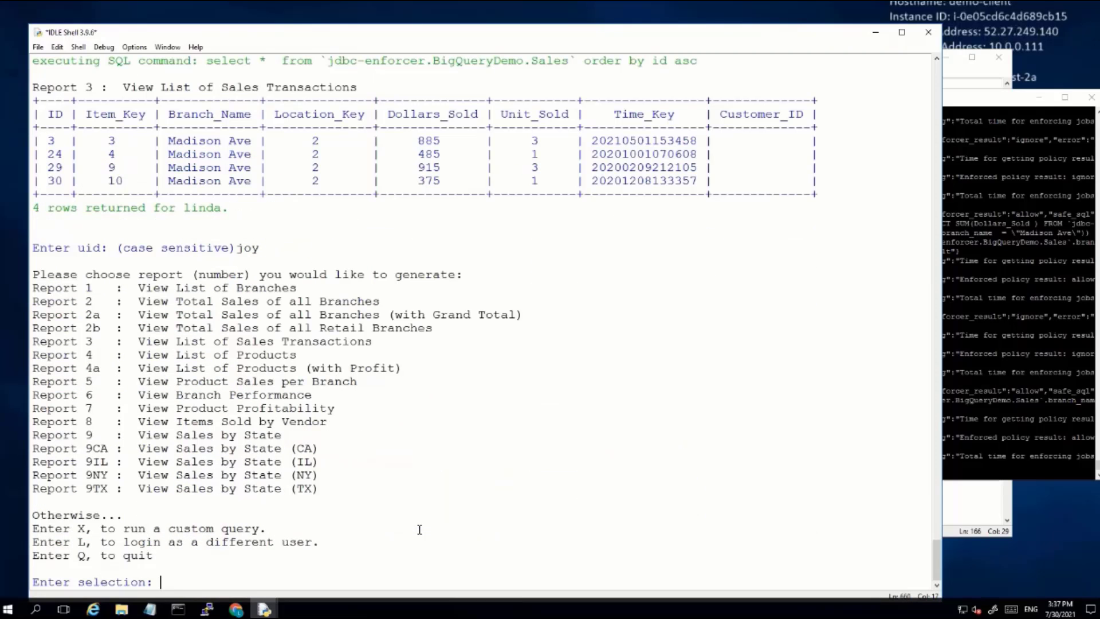
text(3)
key(Return)
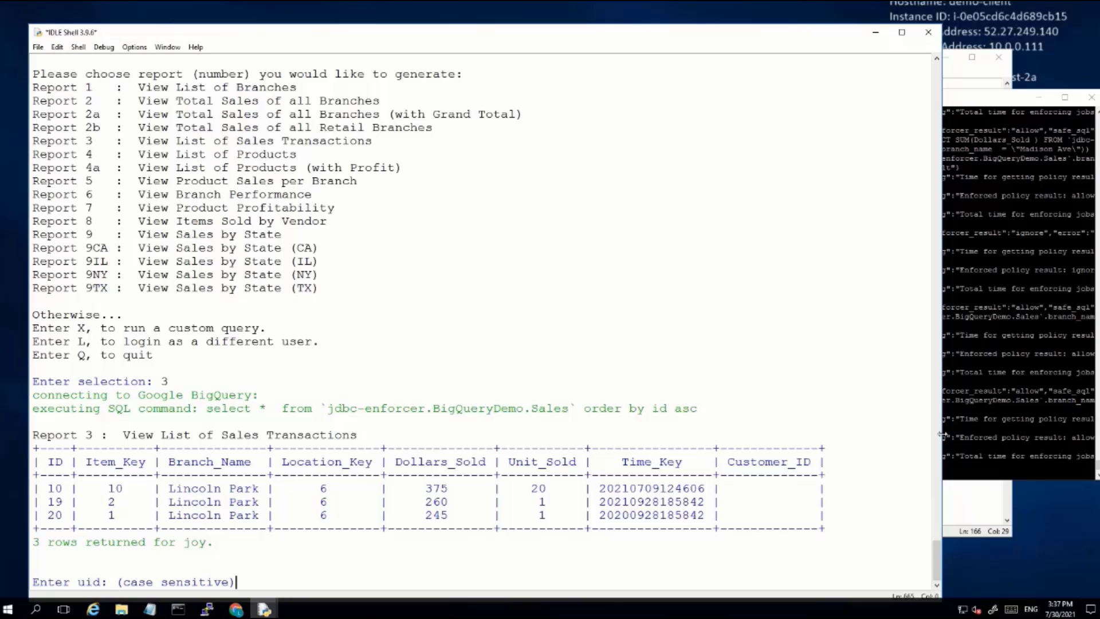
Switch to the demo-nginx terminal log and highlight the enforced SQL for Lincoln Park, followed by the Madison Ave grand-total query.
click(999, 404)
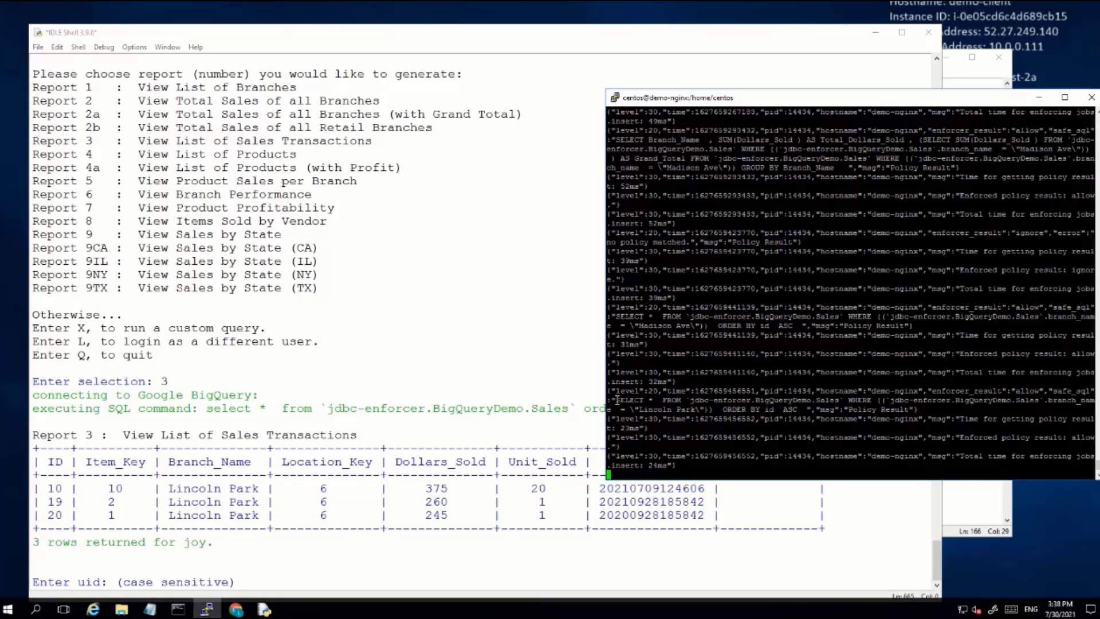
drag(614, 400, 704, 410)
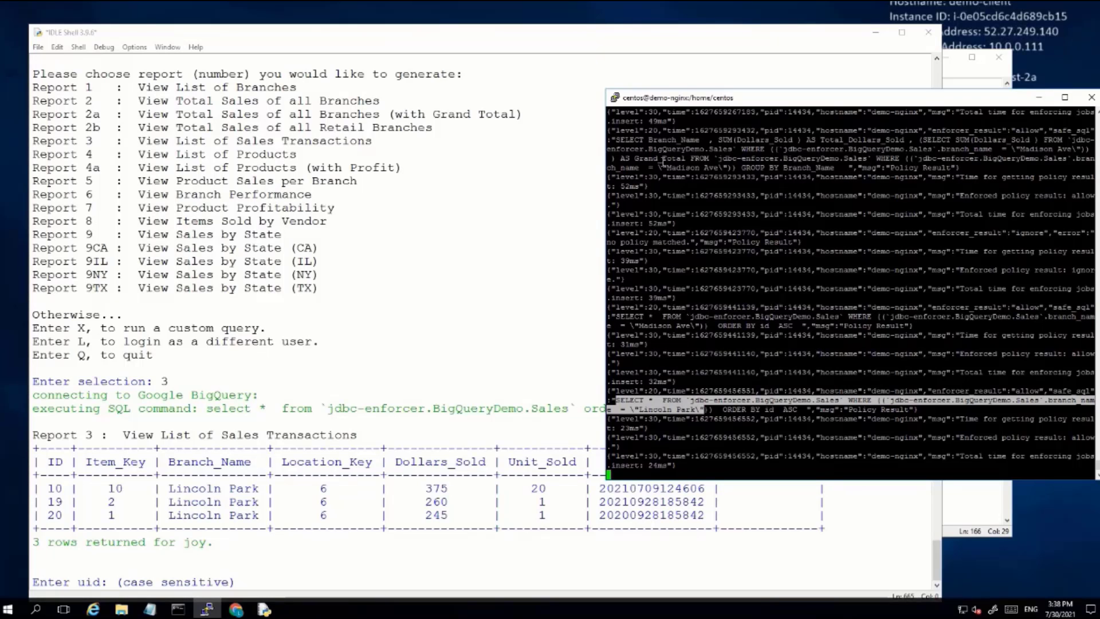
drag(616, 140, 727, 168)
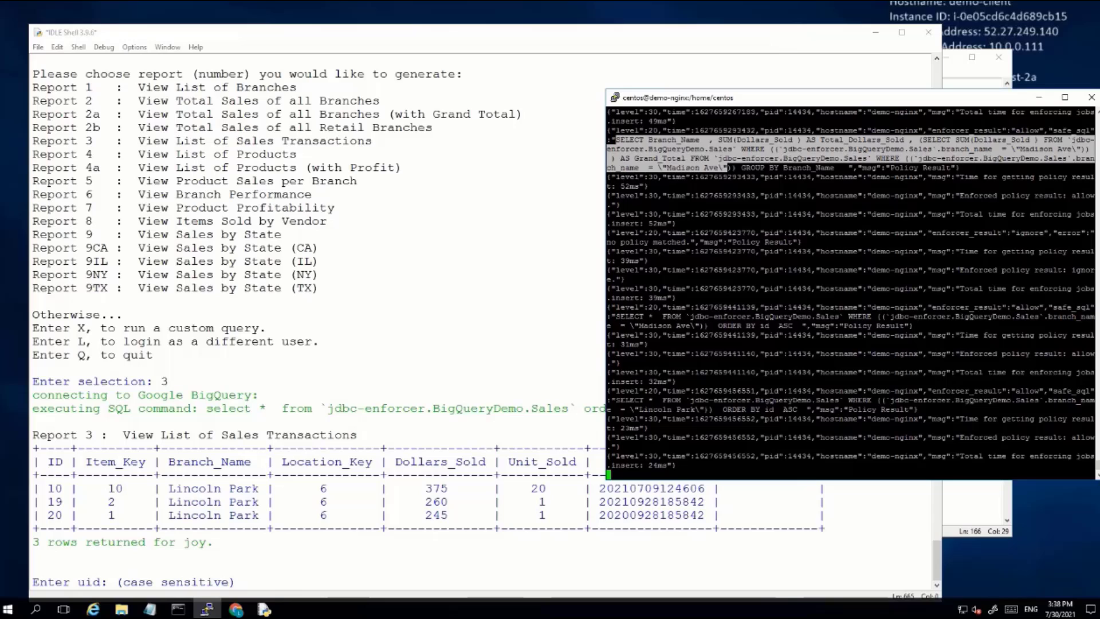
Switch to the BigQuery console in Chrome and examine the WHERE clause filtering Branch_Name to "Madison Ave" in the Sales query.
click(236, 609)
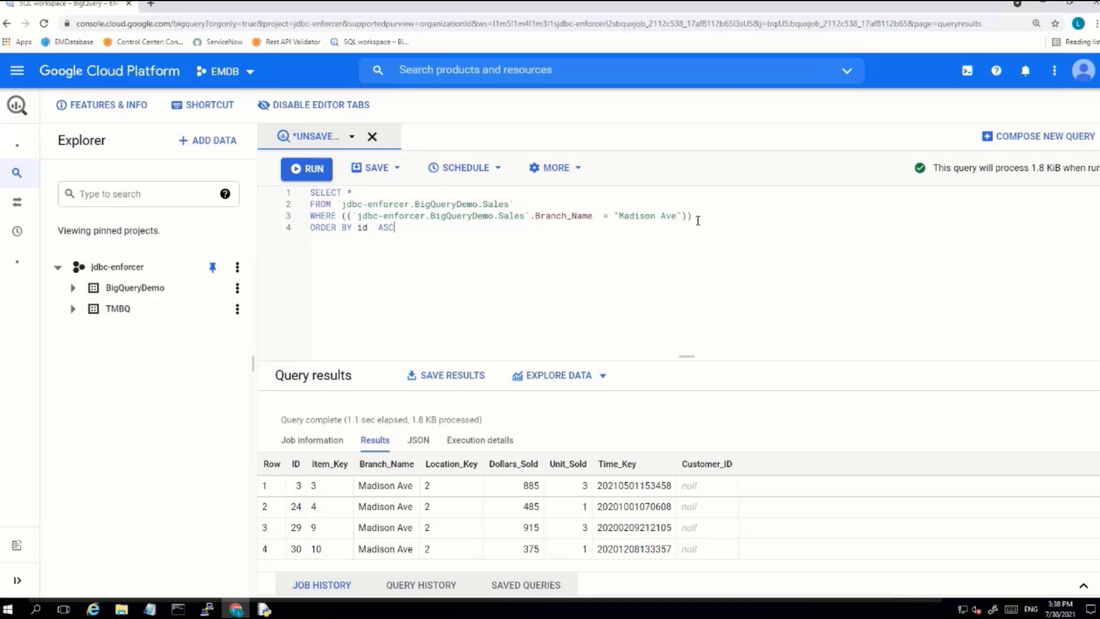
drag(698, 218, 580, 224)
key(shift+Down)
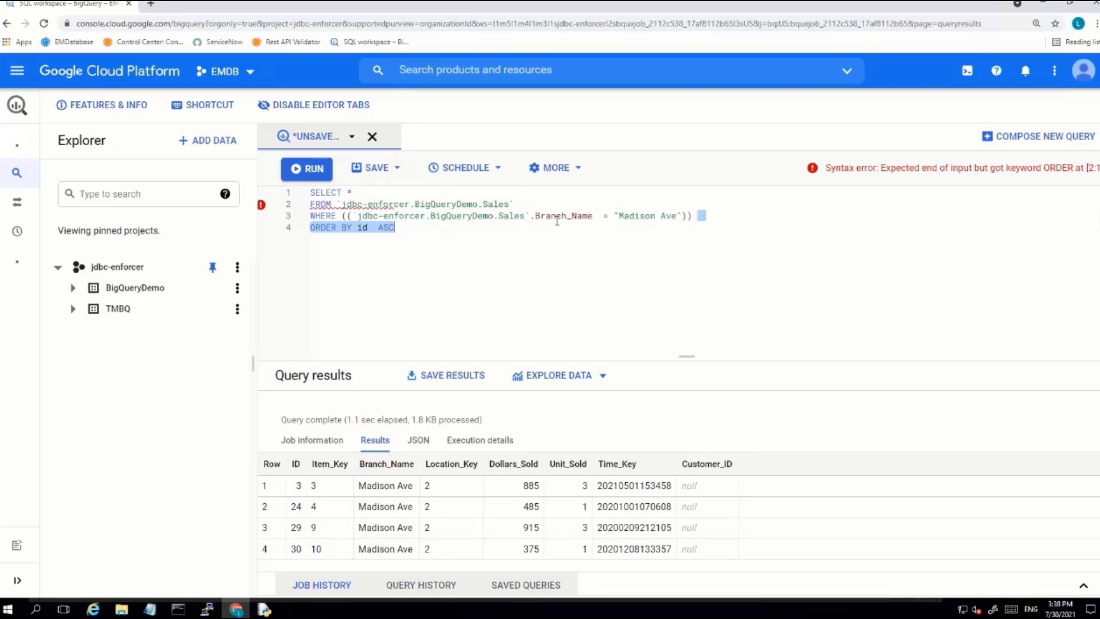
shift+click(557, 217)
drag(592, 216, 613, 217)
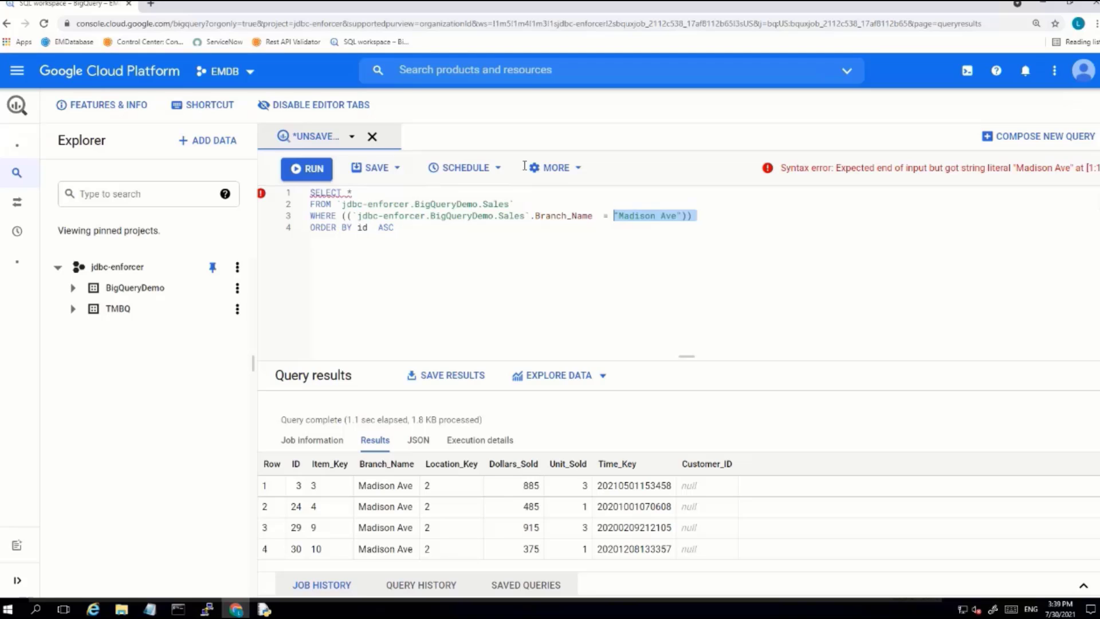
click(625, 224)
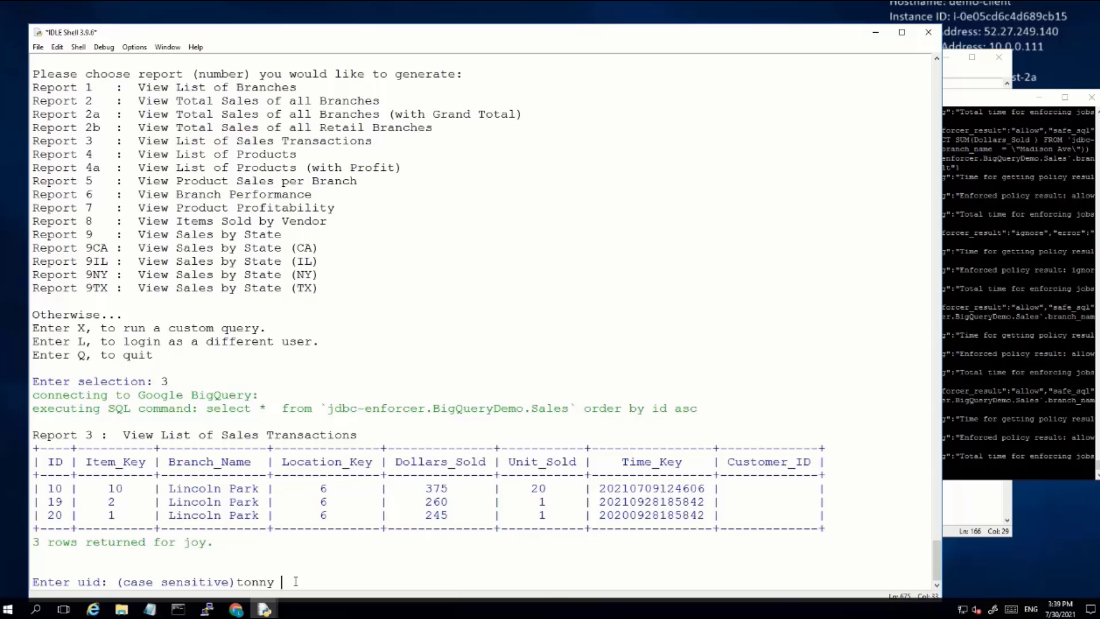
Switch to the IDLE Shell, log in with the HQ user's uid and run report 2a, total sales of all branches with grand total.
key(BackSpace)
key(Return)
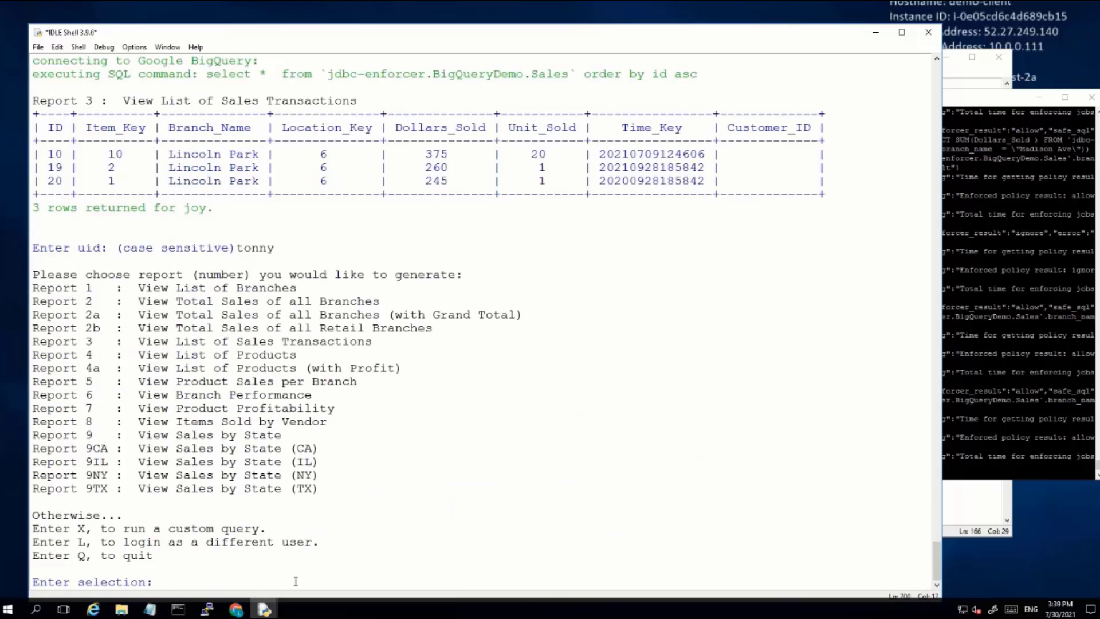
text(2a)
key(Return)
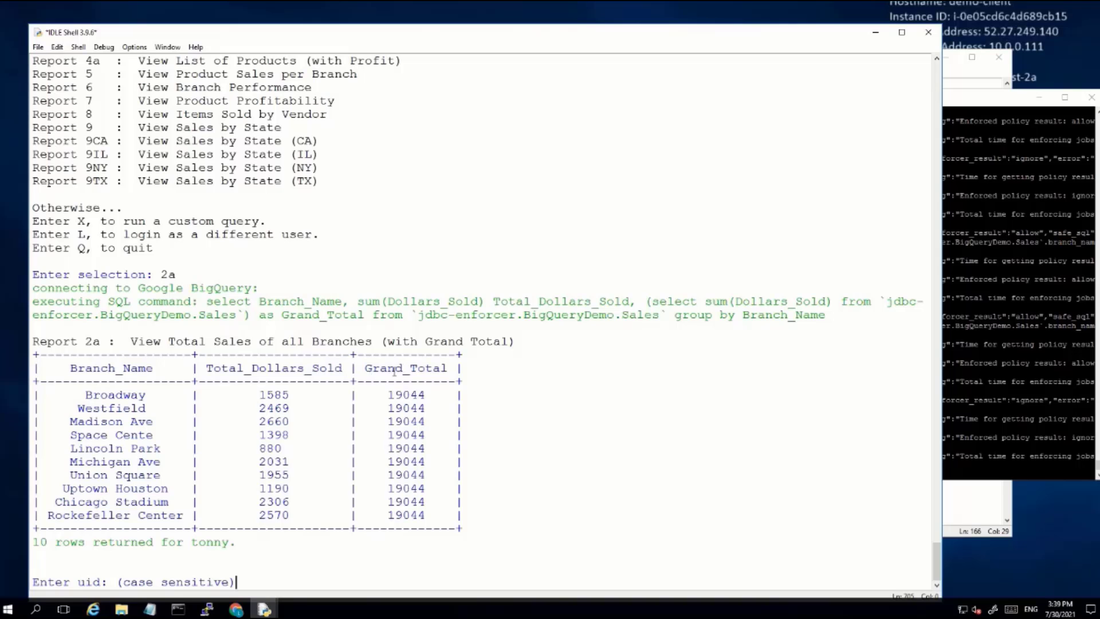
Log in with the Madison Ave branch user's uid, run report 2a and highlight the branch name in its output.
text(linda)
key(Return)
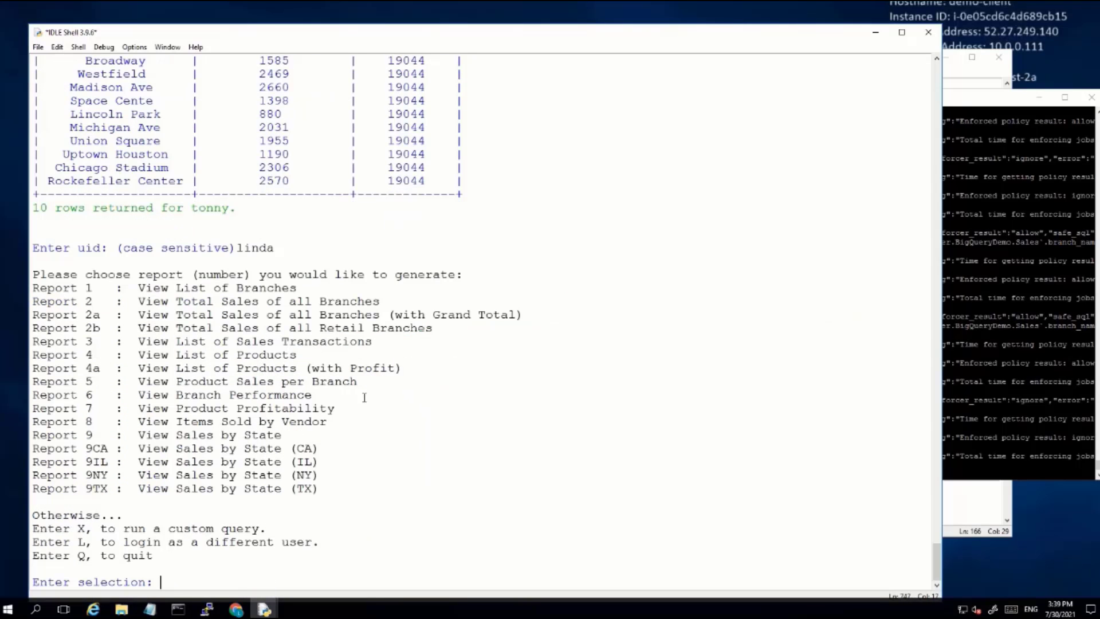
text(2a)
key(Return)
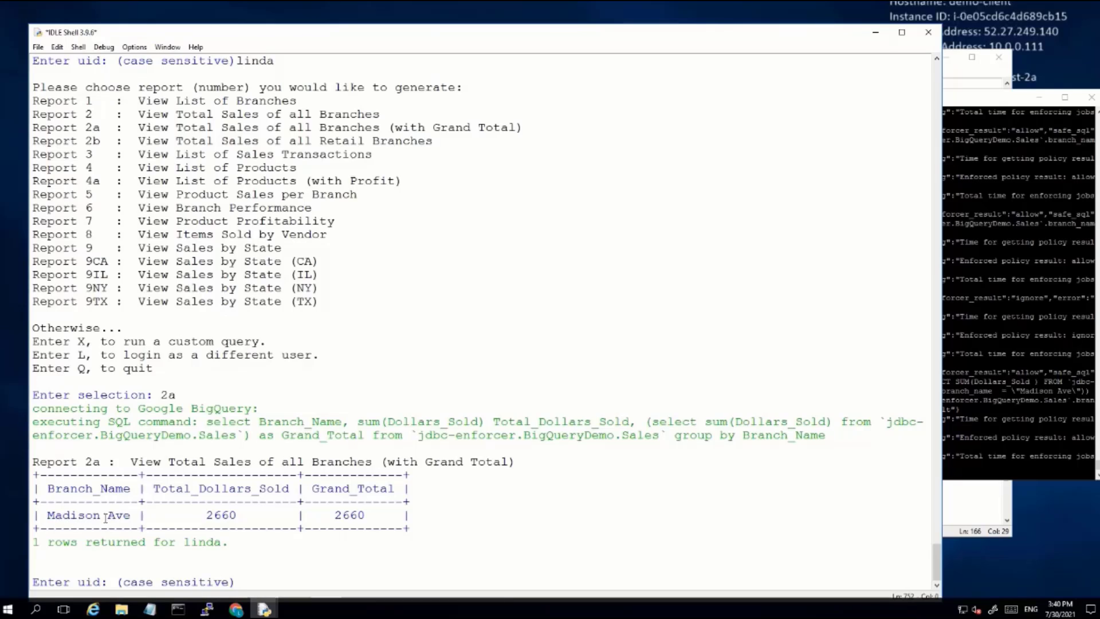
drag(48, 515, 124, 515)
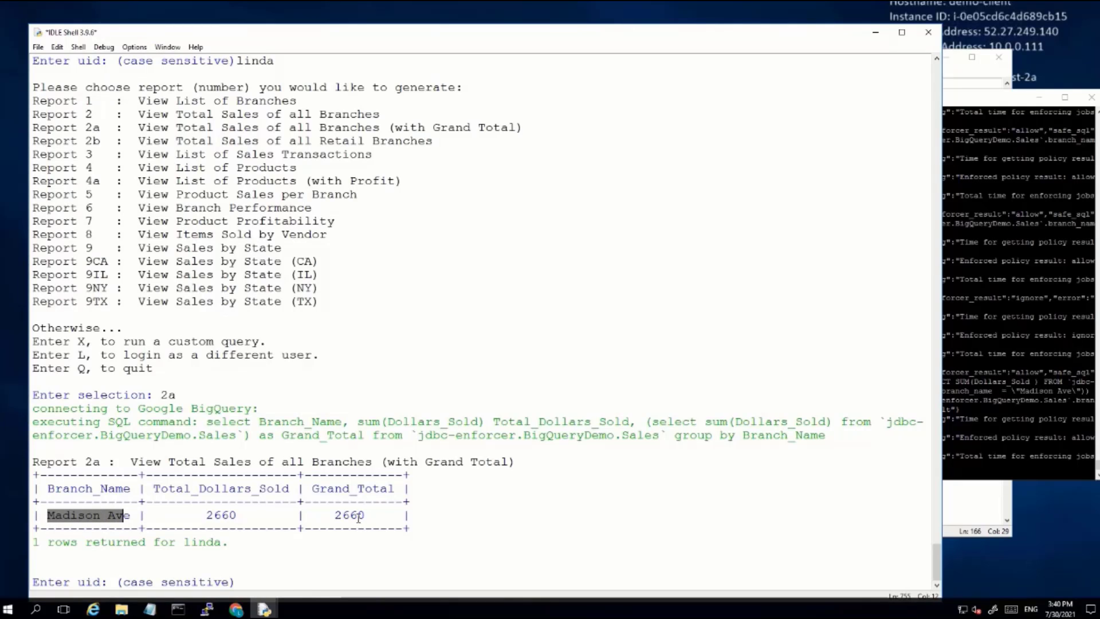
scroll(359, 519, up, 1)
scroll(359, 541, down, 1)
Log in with the Lincoln Park branch user's uid and run report 2a for total sales with grand total.
click(264, 578)
text(joy)
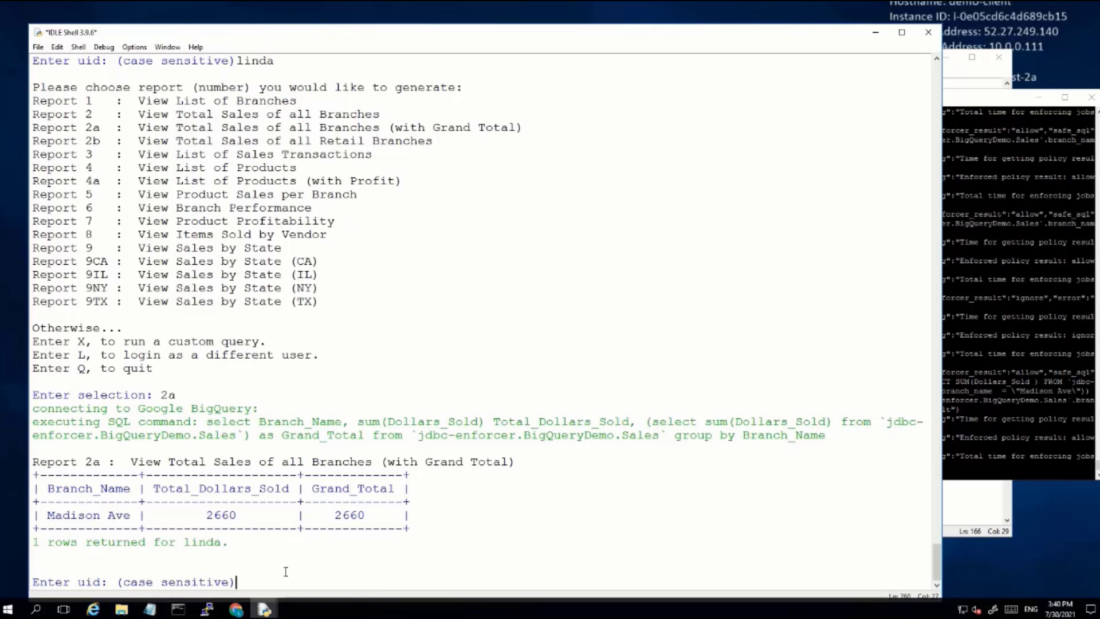
key(Return)
text(2a)
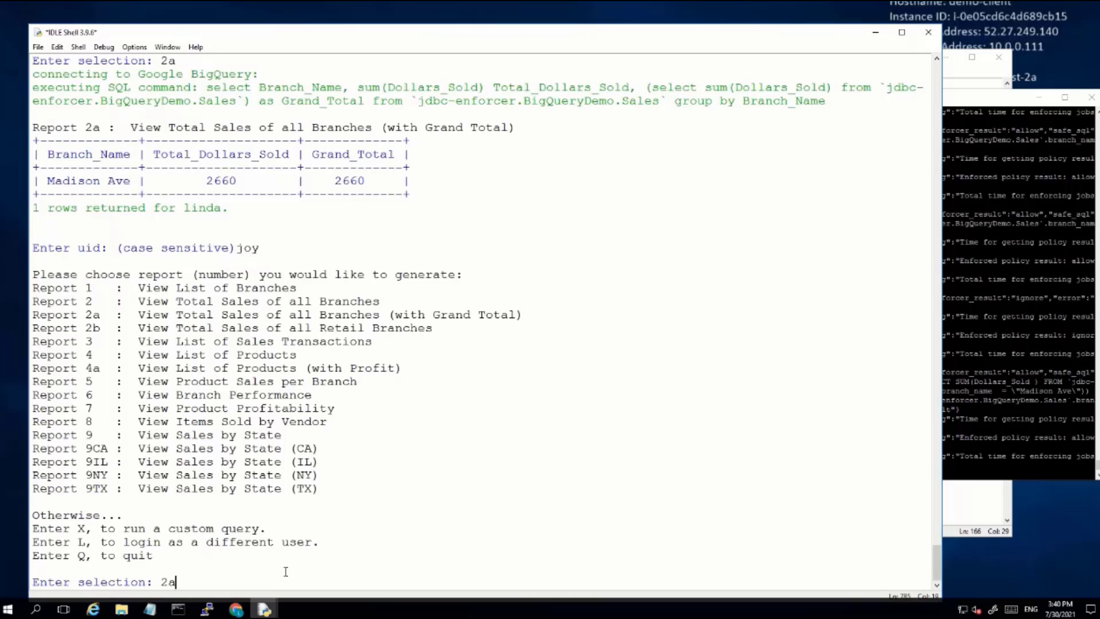
key(Return)
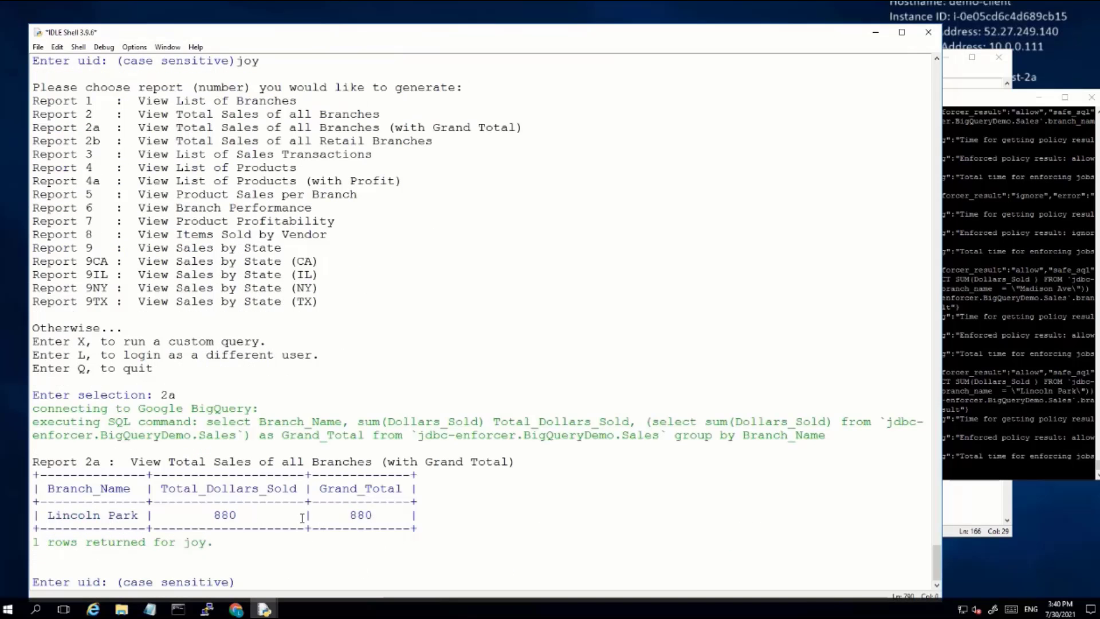